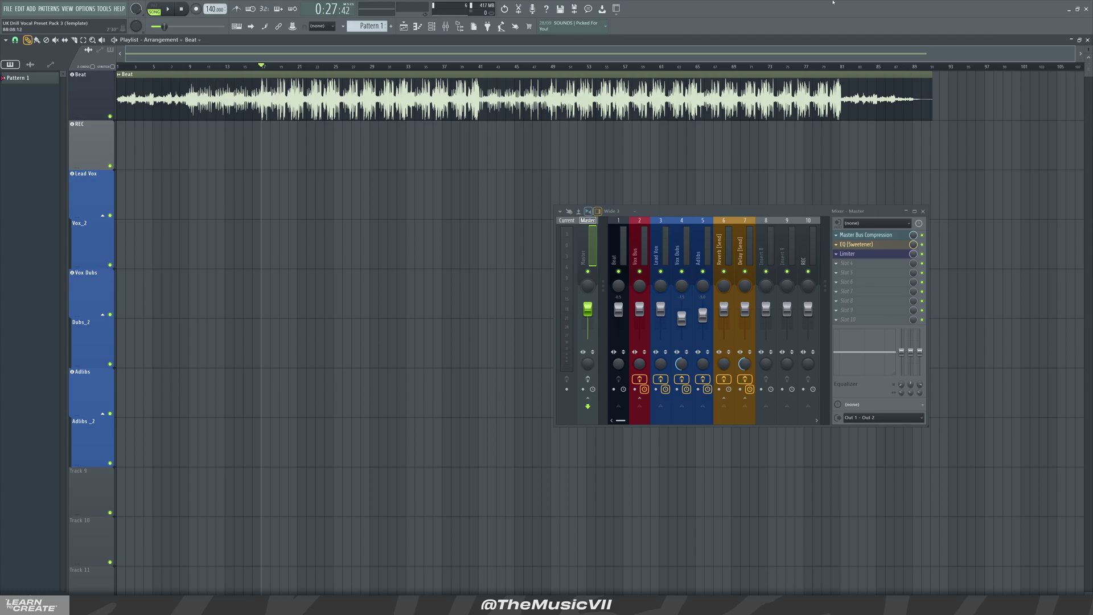
# - Set the playlist's snap to grid to (none) with the view at the very start of the Beat clip
pyautogui.moveTo(1089, 57); pyautogui.dragTo(344, 295)
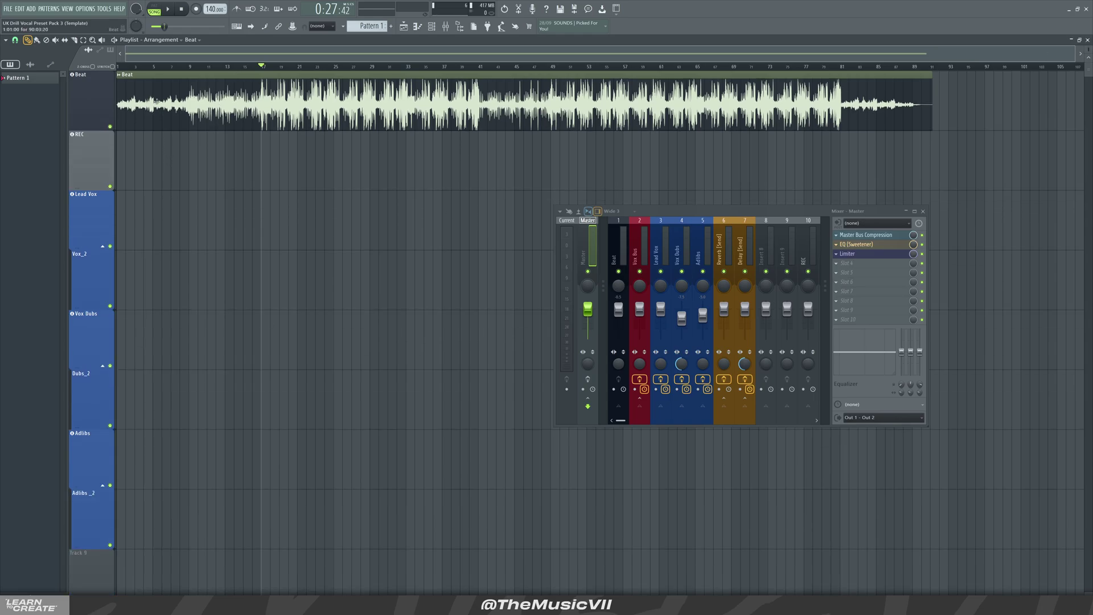
pyautogui.moveTo(1074, 53); pyautogui.dragTo(512, 58)
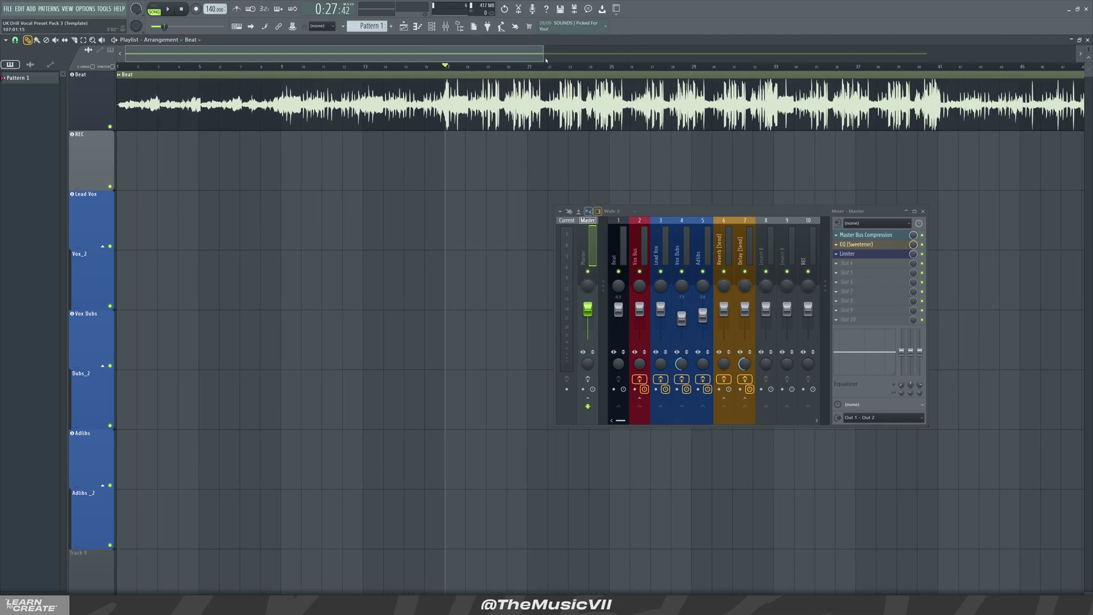
pyautogui.moveTo(544, 51); pyautogui.dragTo(131, 64)
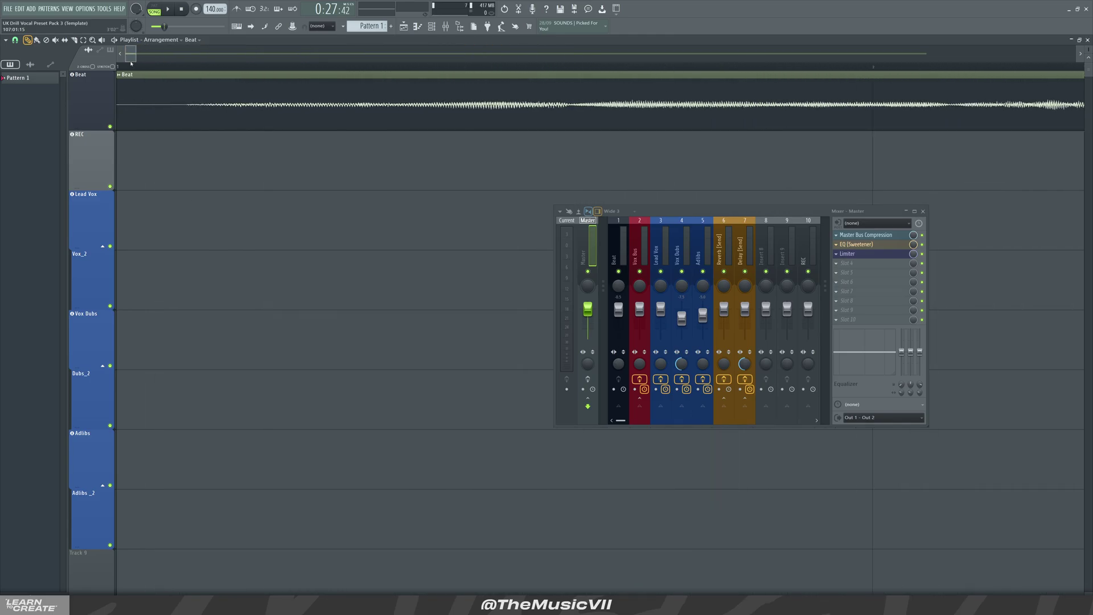
pyautogui.click(134, 66)
pyautogui.click(15, 40)
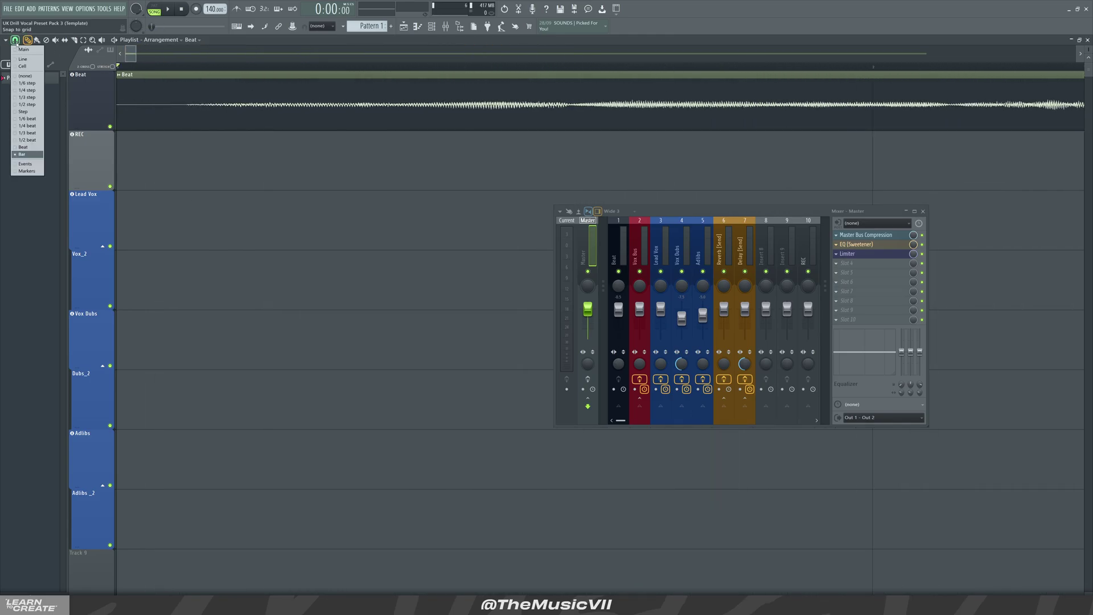
pyautogui.click(26, 75)
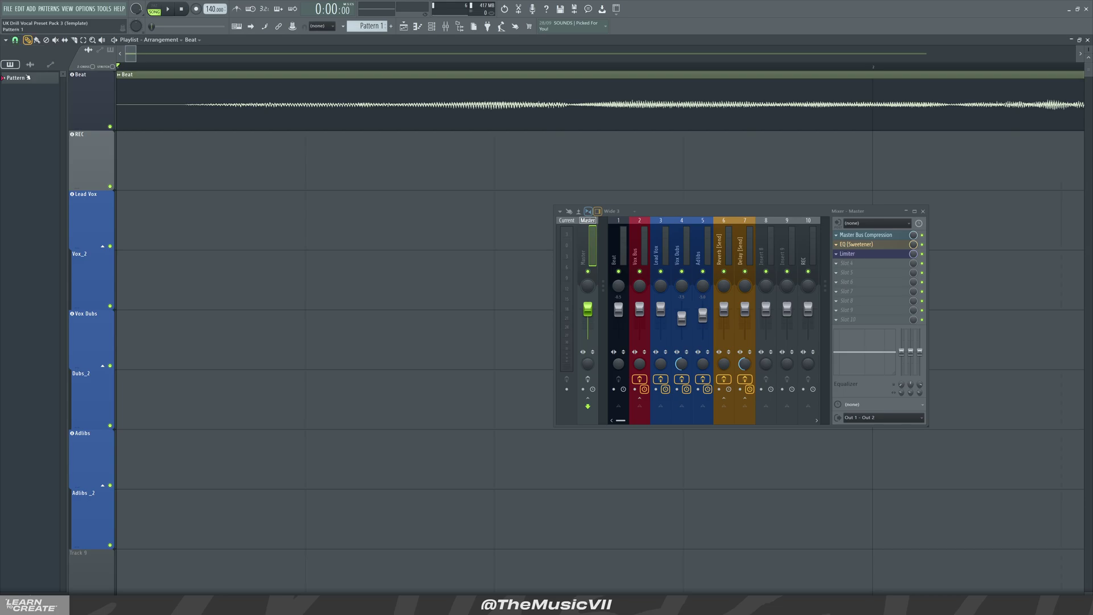
pyautogui.click(15, 39)
pyautogui.click(28, 76)
# - Play the opening of the Beat clip and examine where its audio begins relative to the first bar line
pyautogui.click(141, 66)
pyautogui.press('space')
pyautogui.press('space')
pyautogui.moveTo(145, 68)
pyautogui.mouseDown()
pyautogui.moveTo(195, 68)
pyautogui.moveTo(153, 69)
pyautogui.moveTo(169, 73)
pyautogui.mouseUp()
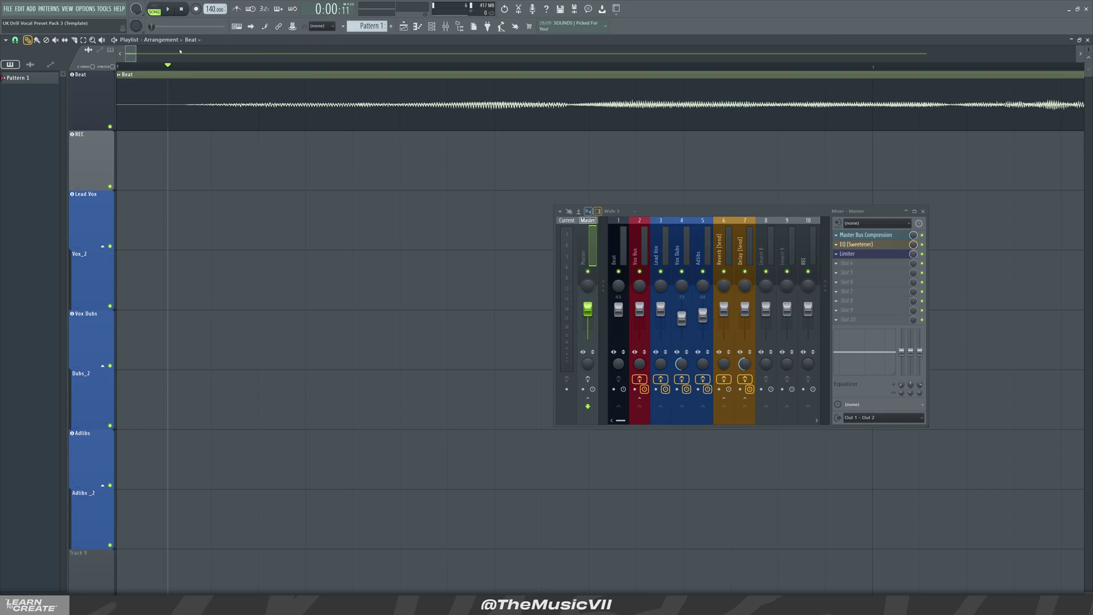
pyautogui.moveTo(158, 66)
pyautogui.mouseDown()
pyautogui.moveTo(187, 66)
pyautogui.moveTo(142, 66)
pyautogui.moveTo(179, 66)
pyautogui.mouseUp()
pyautogui.press('space')
pyautogui.scroll(-5, 602, 95)
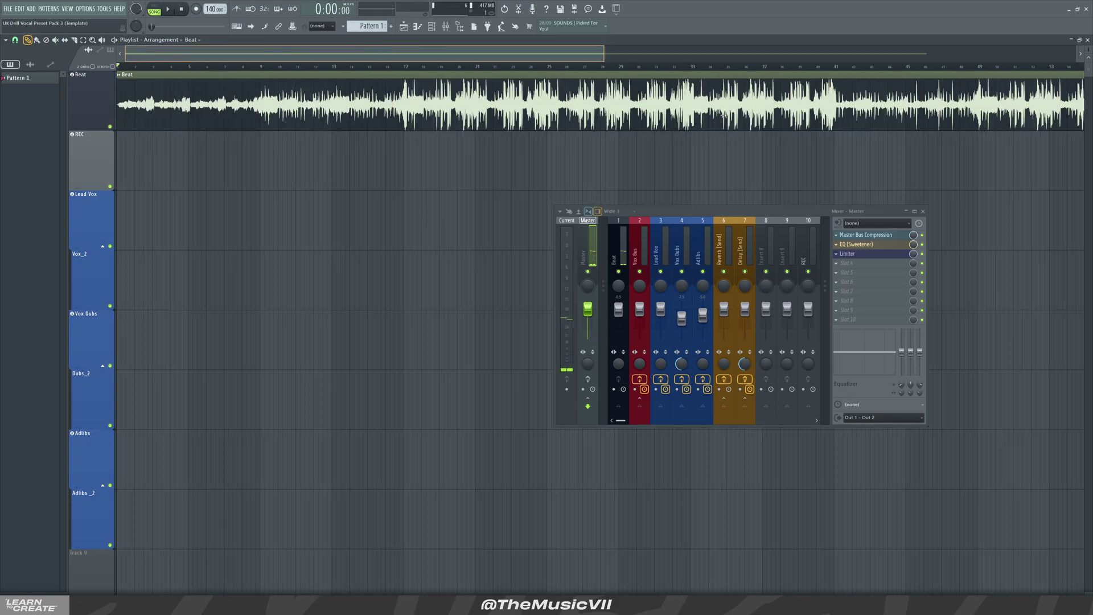
pyautogui.press('space')
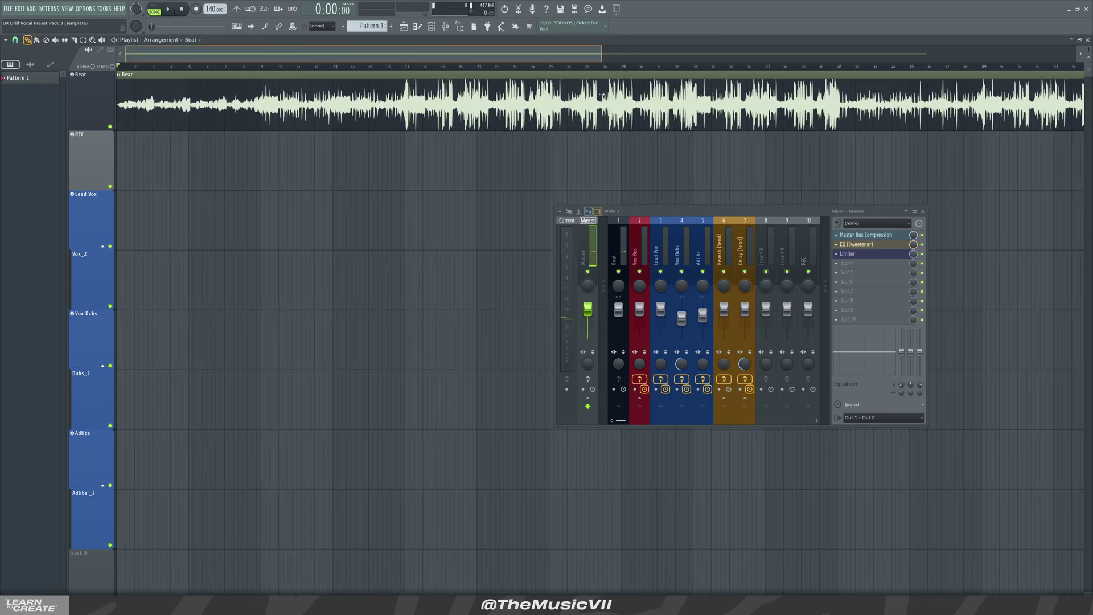
pyautogui.scroll(5, 158, 90)
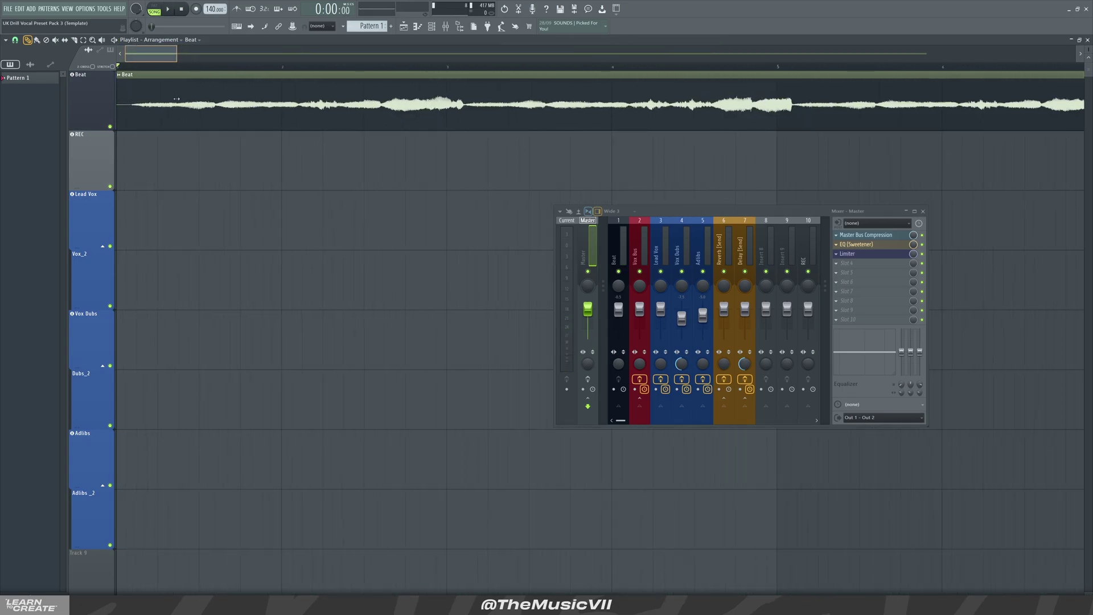
pyautogui.scroll(1, 157, 90)
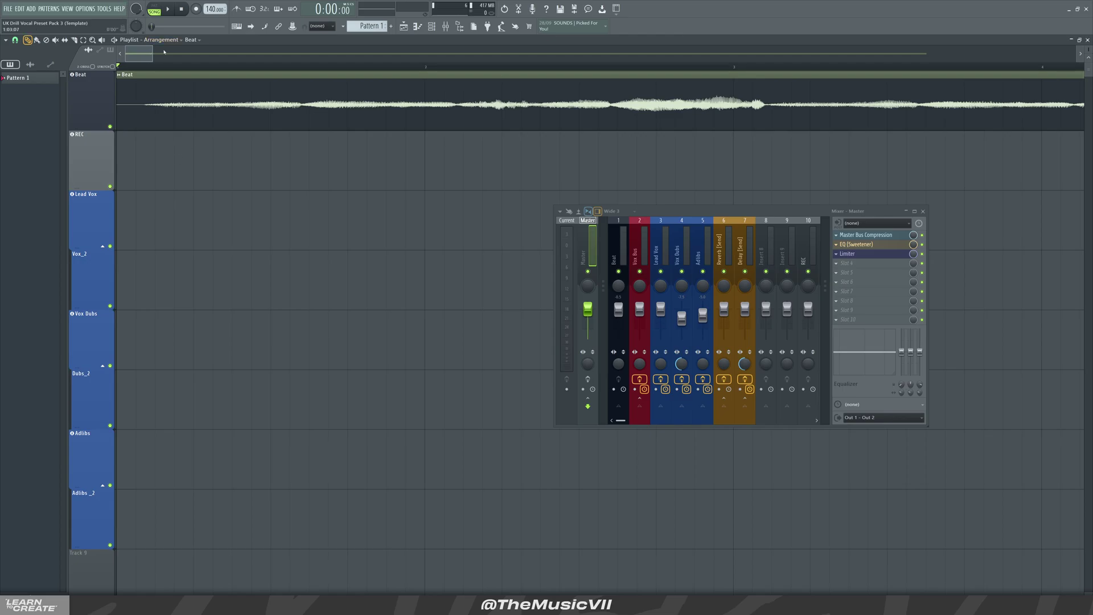
pyautogui.moveTo(152, 53); pyautogui.dragTo(646, 35)
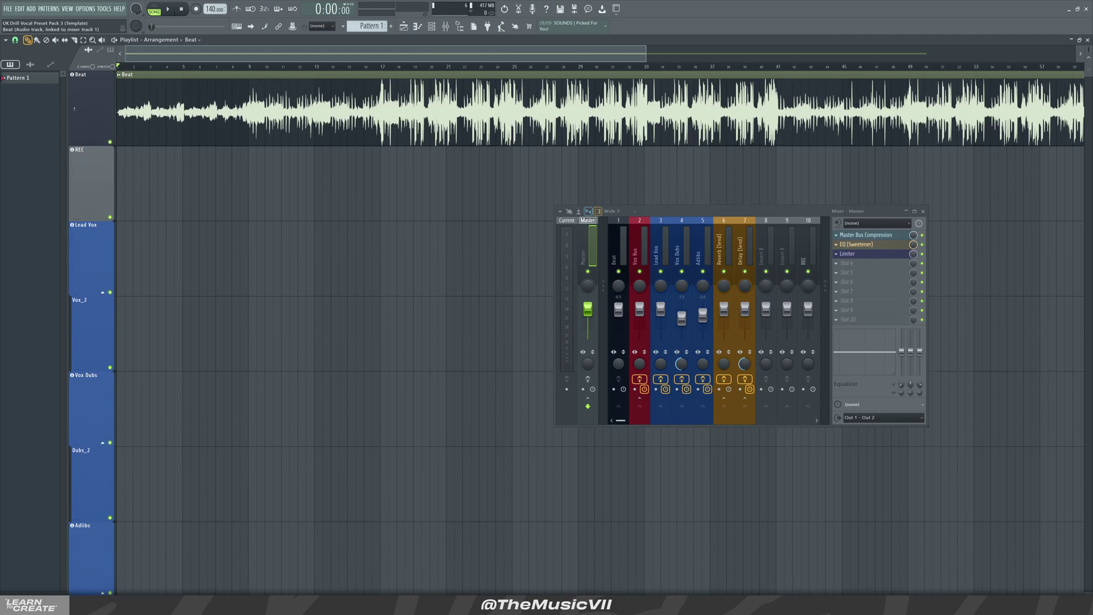
# - Open the Beat clip's sample settings and detect the sample's tempo within the 100 to 200 BPM range
pyautogui.doubleClick(196, 100)
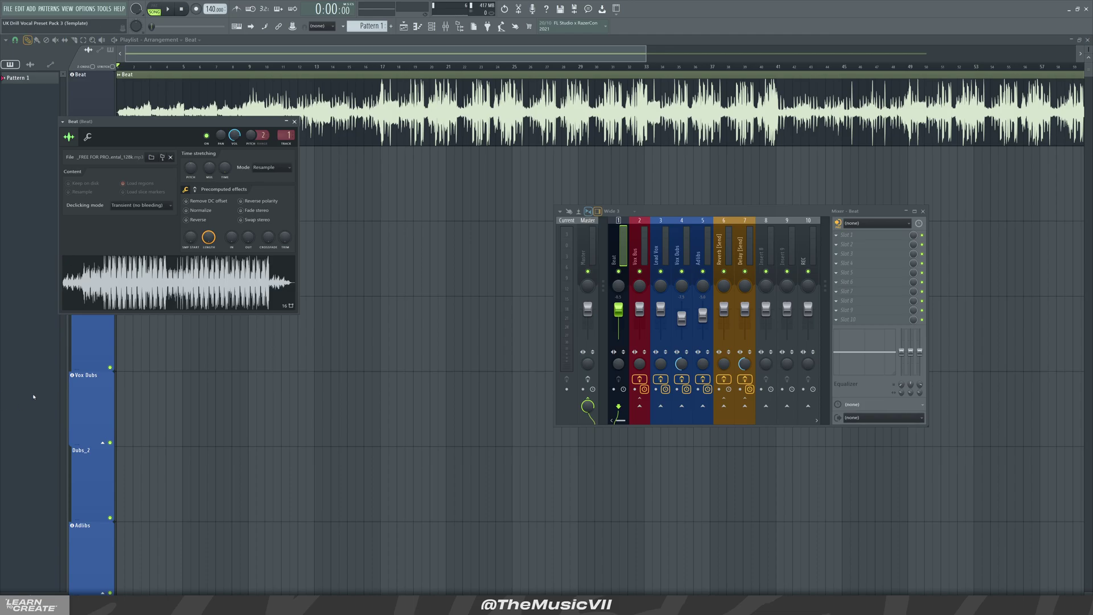
pyautogui.rightClick(154, 286)
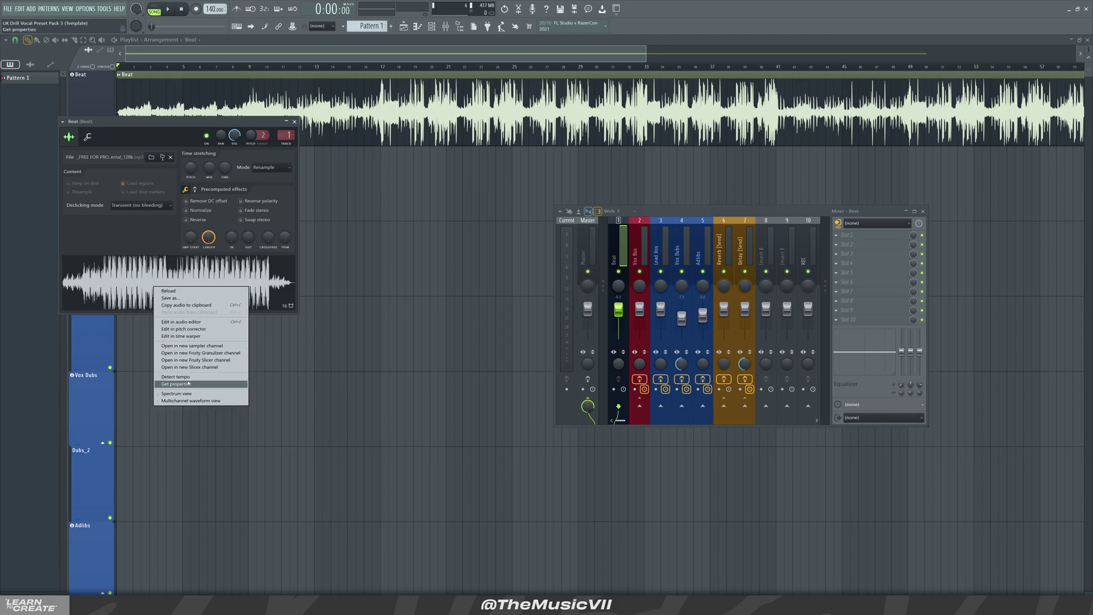
pyautogui.click(185, 377)
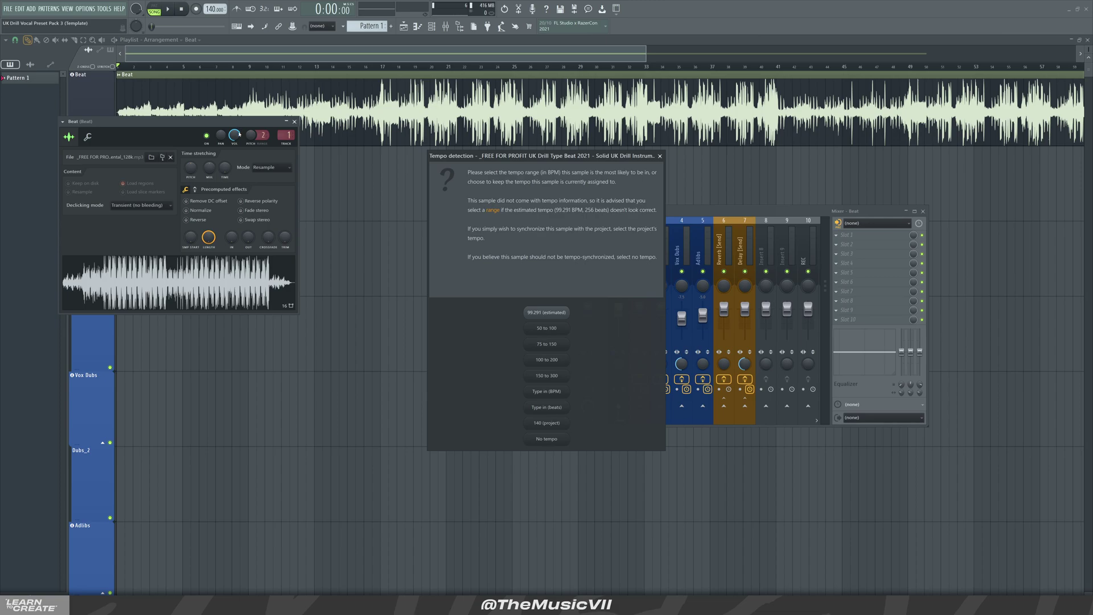
pyautogui.click(548, 362)
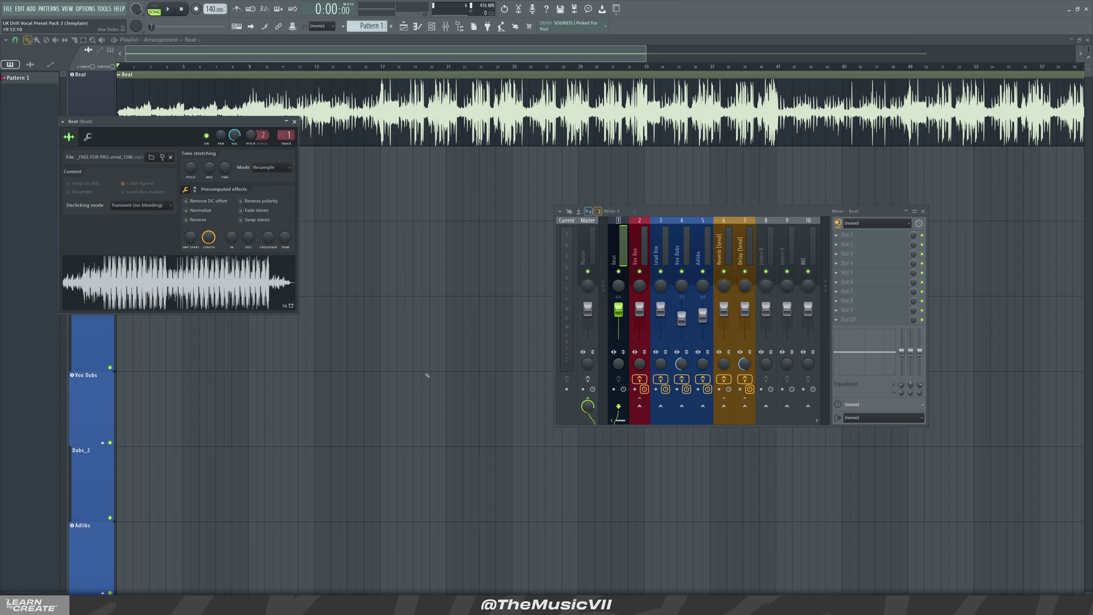
pyautogui.rightClick(225, 267)
pyautogui.click(267, 356)
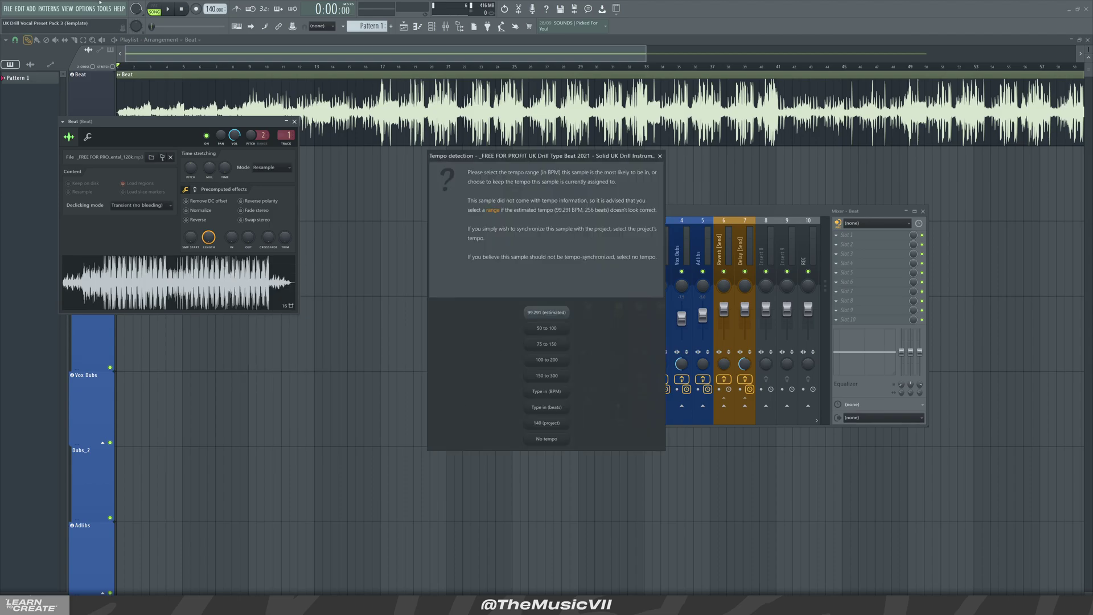
pyautogui.click(553, 361)
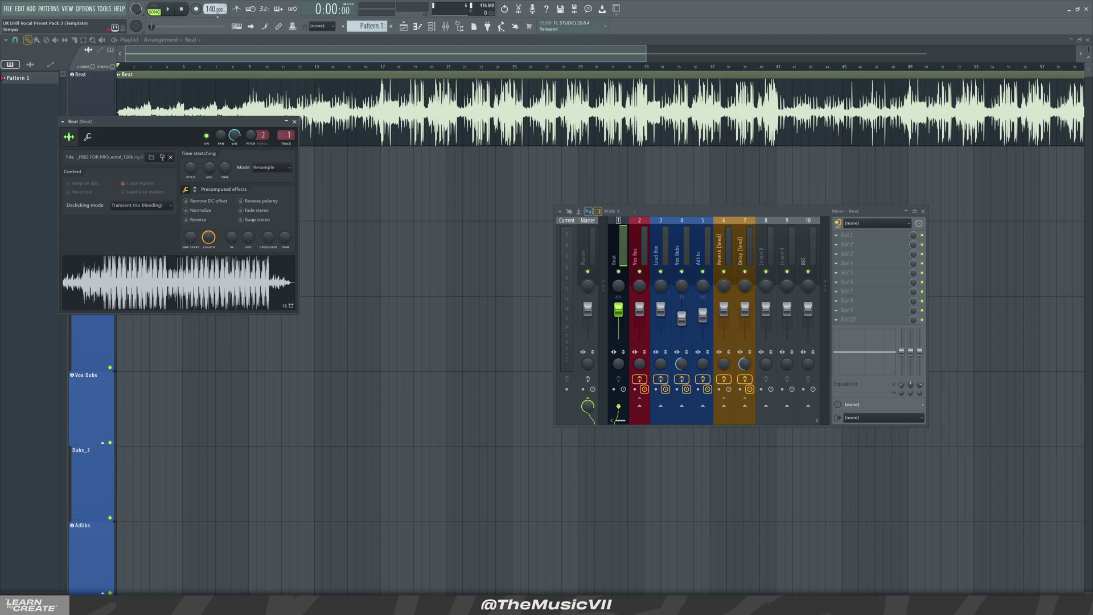
# - With the project tempo set to 138 BPM, redetect the Beat sample's tempo in the 100 to 200 range and apply 140 BPM to the project
pyautogui.scroll(-2, 214, 9)
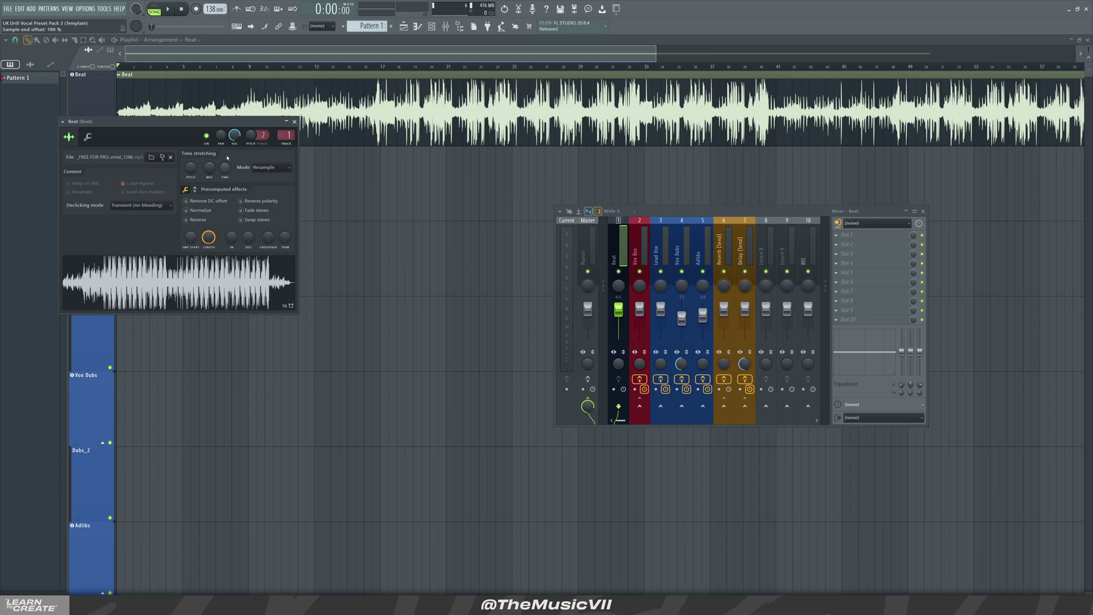
pyautogui.rightClick(236, 284)
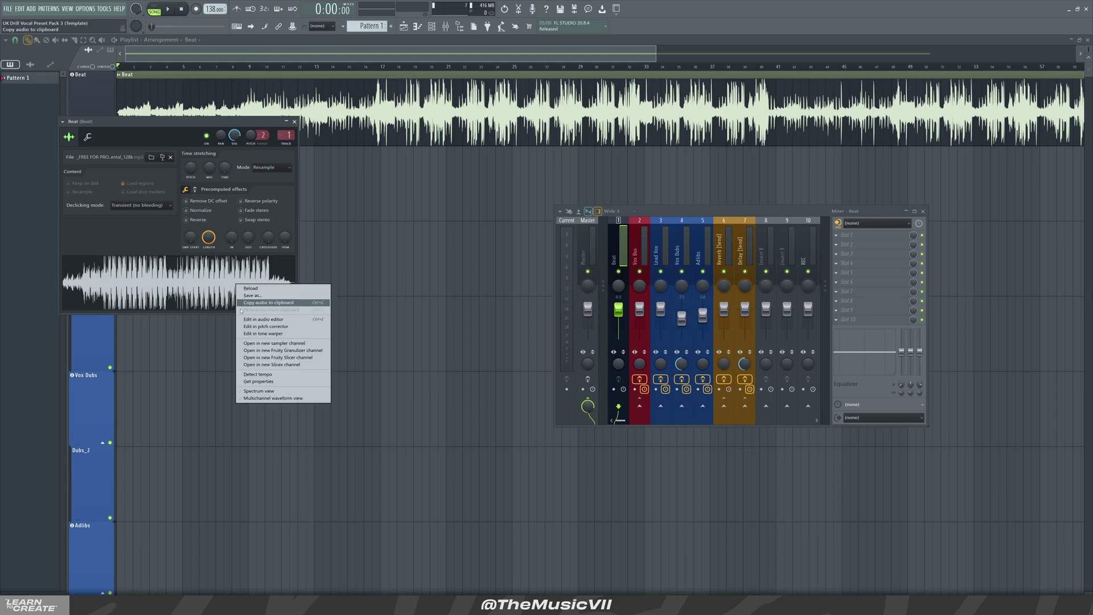
pyautogui.click(255, 375)
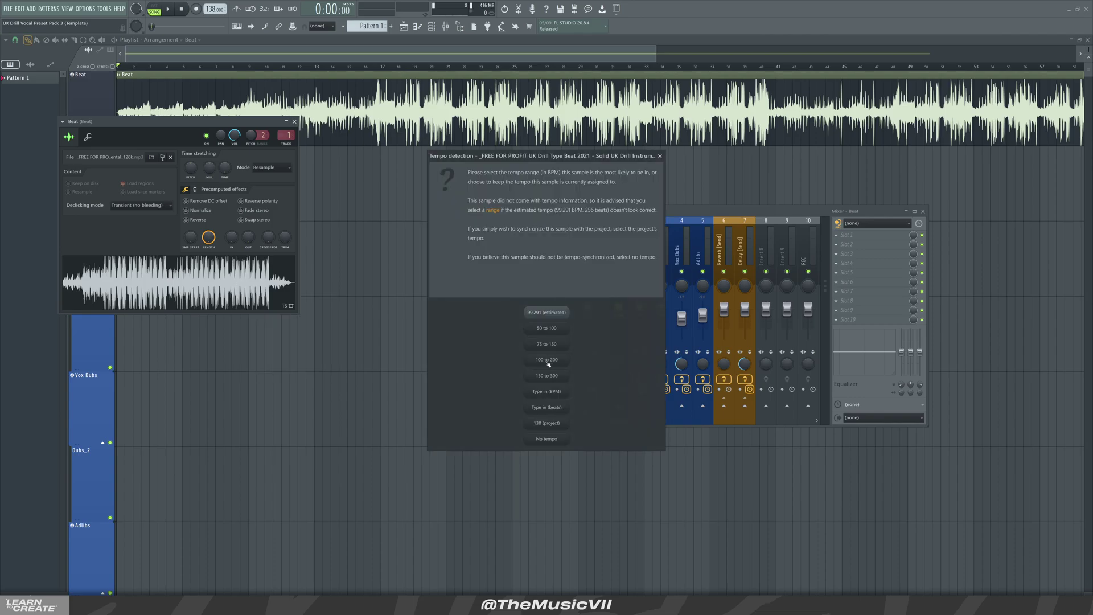
pyautogui.click(548, 363)
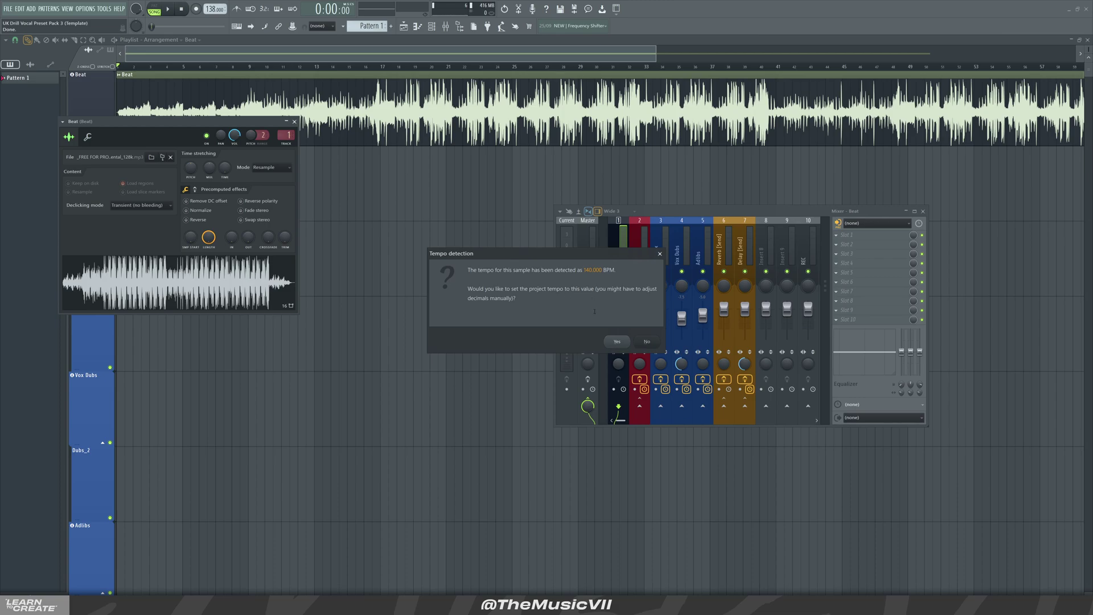
pyautogui.click(617, 342)
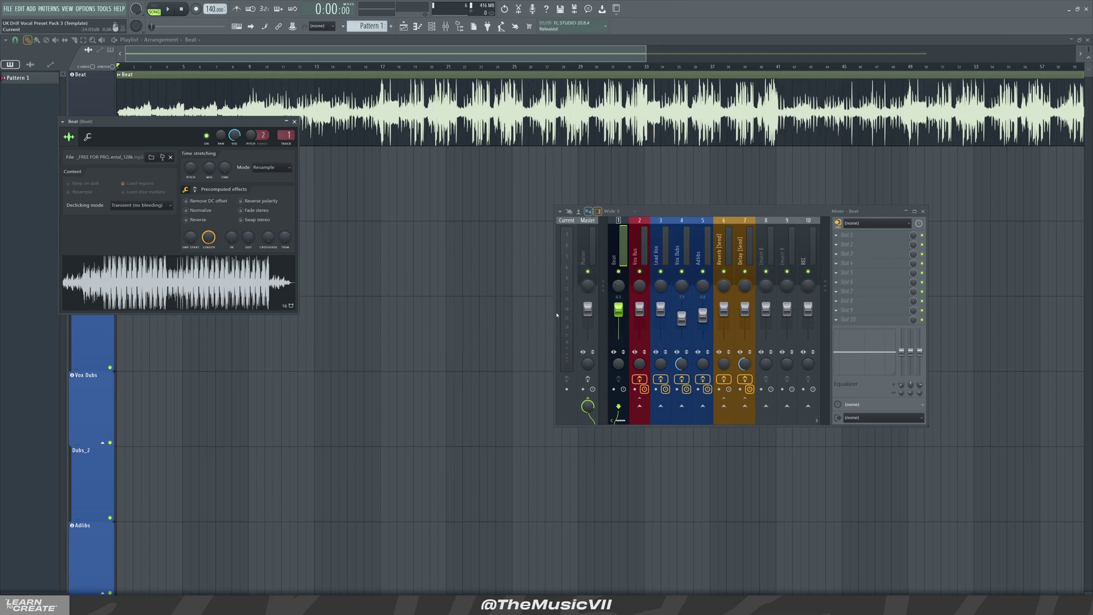
pyautogui.click(377, 98)
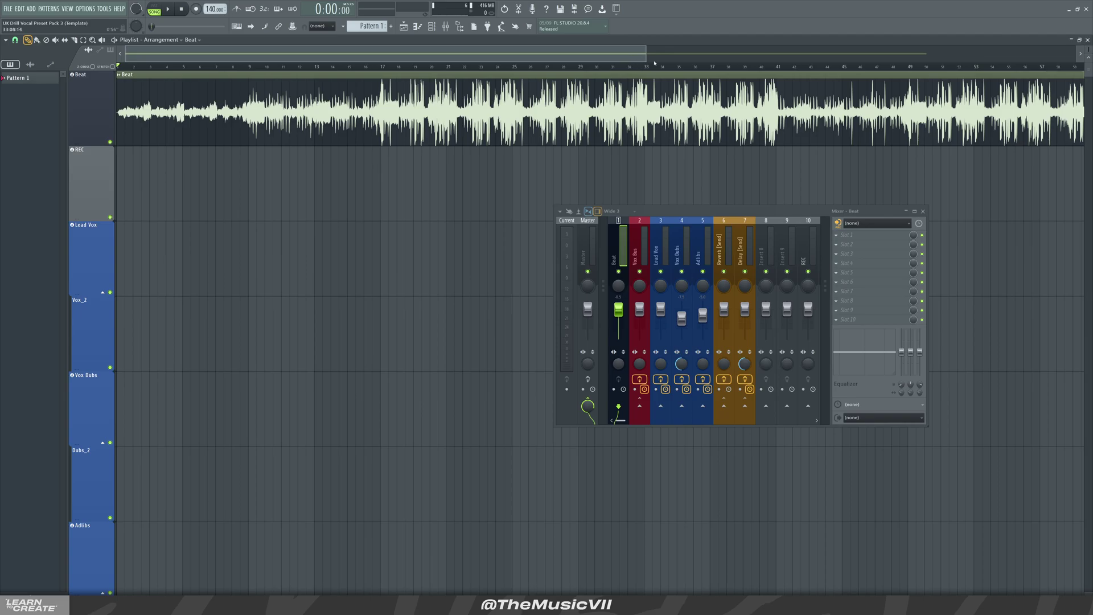
# - Play the Beat from its intro, skipping ahead to bar 9 and to the drop near bar 17, to locate its main sections
pyautogui.moveTo(646, 57); pyautogui.dragTo(475, 58)
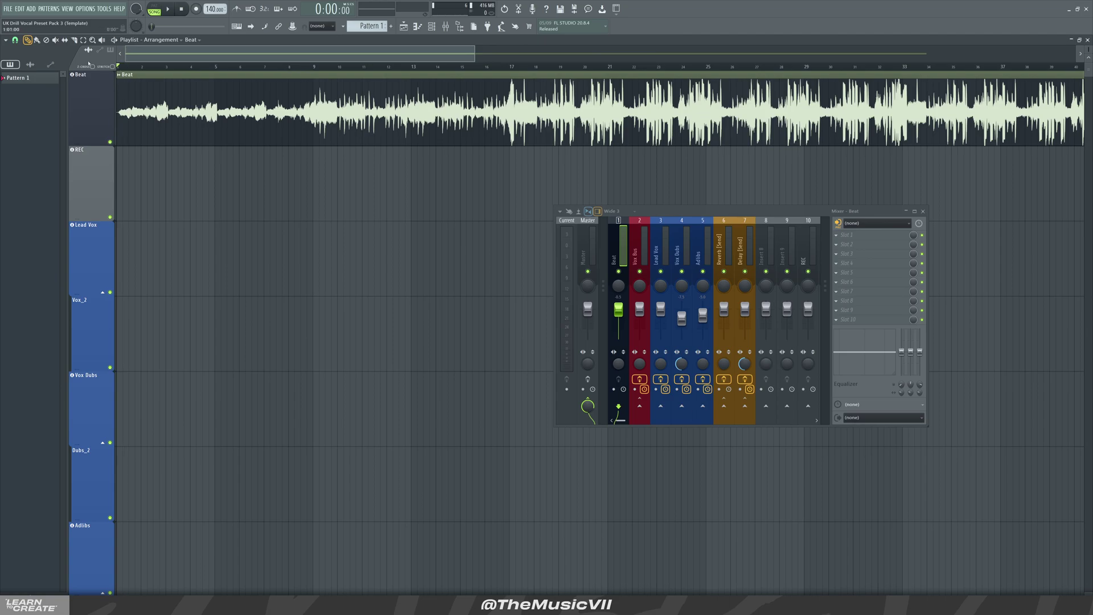
pyautogui.moveTo(129, 64); pyautogui.dragTo(508, 66)
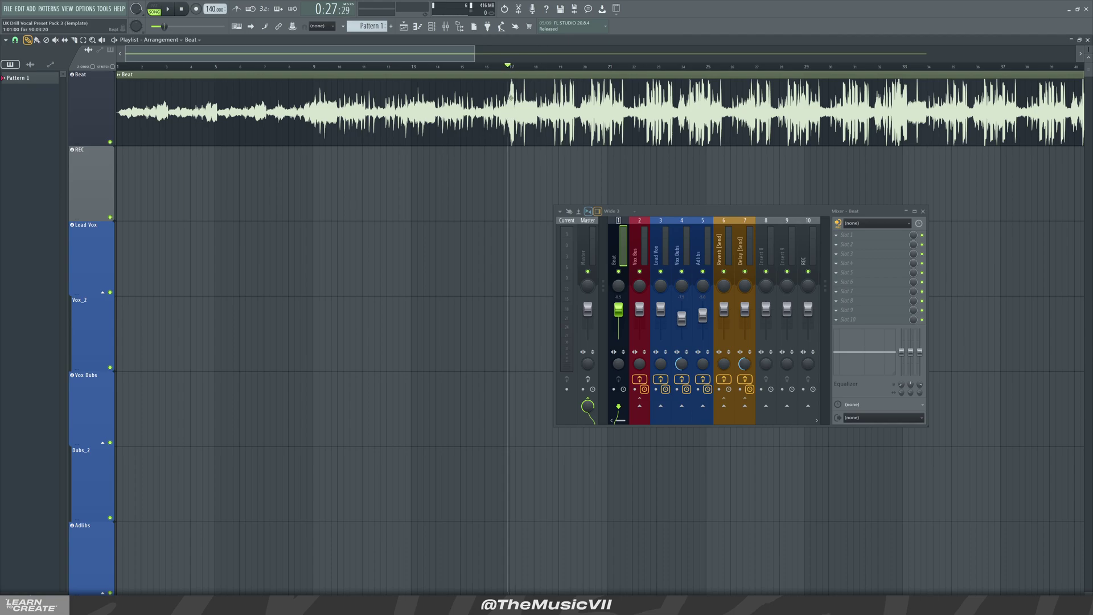
pyautogui.moveTo(137, 66); pyautogui.dragTo(113, 63)
pyautogui.press('space')
pyautogui.click(309, 66)
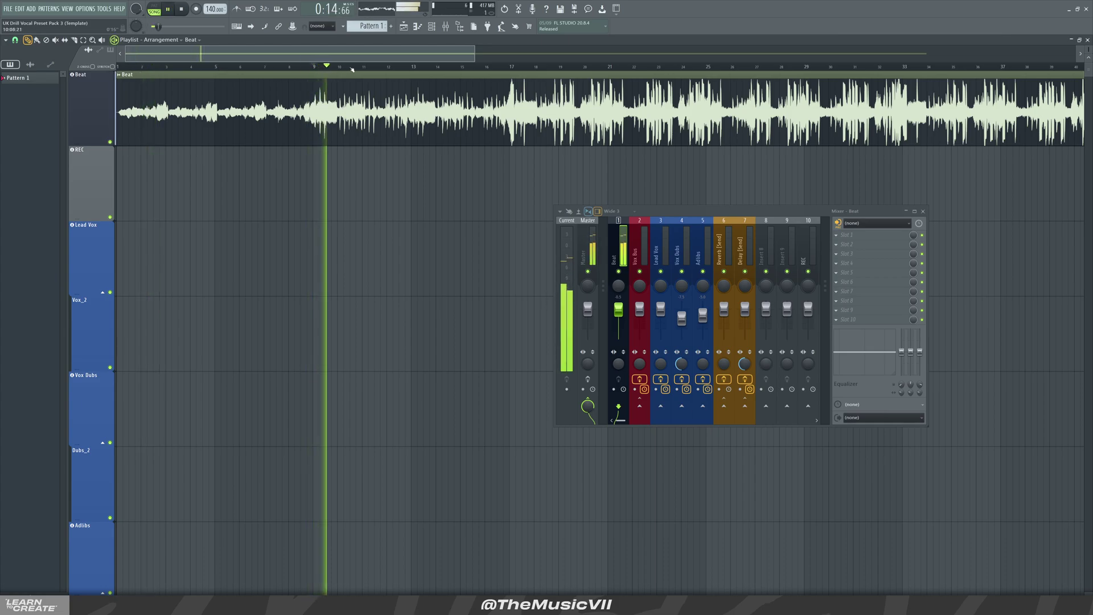
pyautogui.click(496, 66)
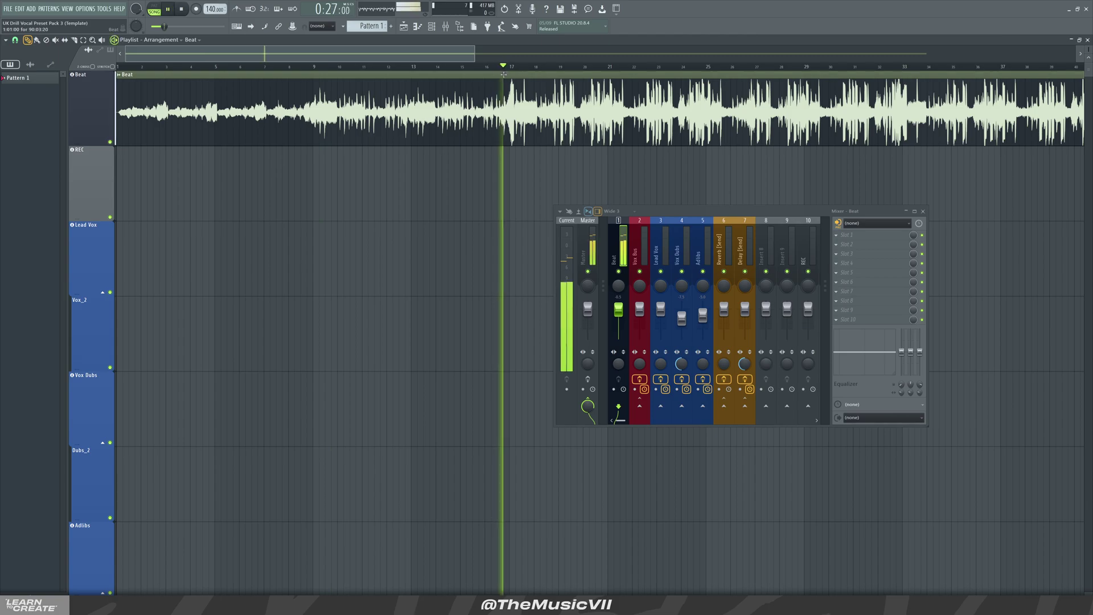
pyautogui.press('space')
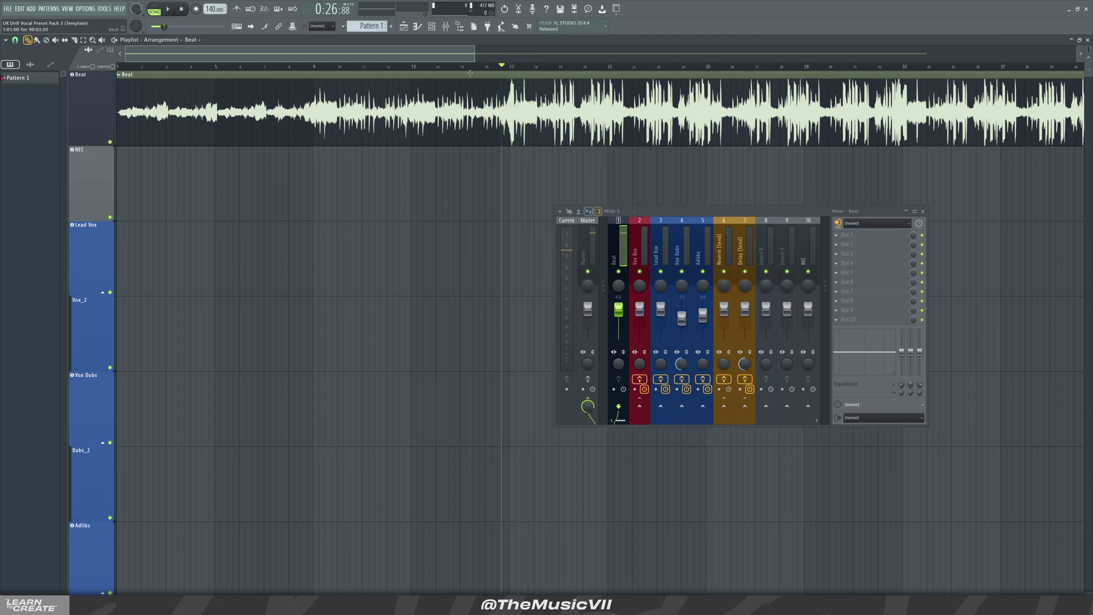
# - Trim about 14 steps off the start of the Beat clip
pyautogui.scroll(5, 490, 144)
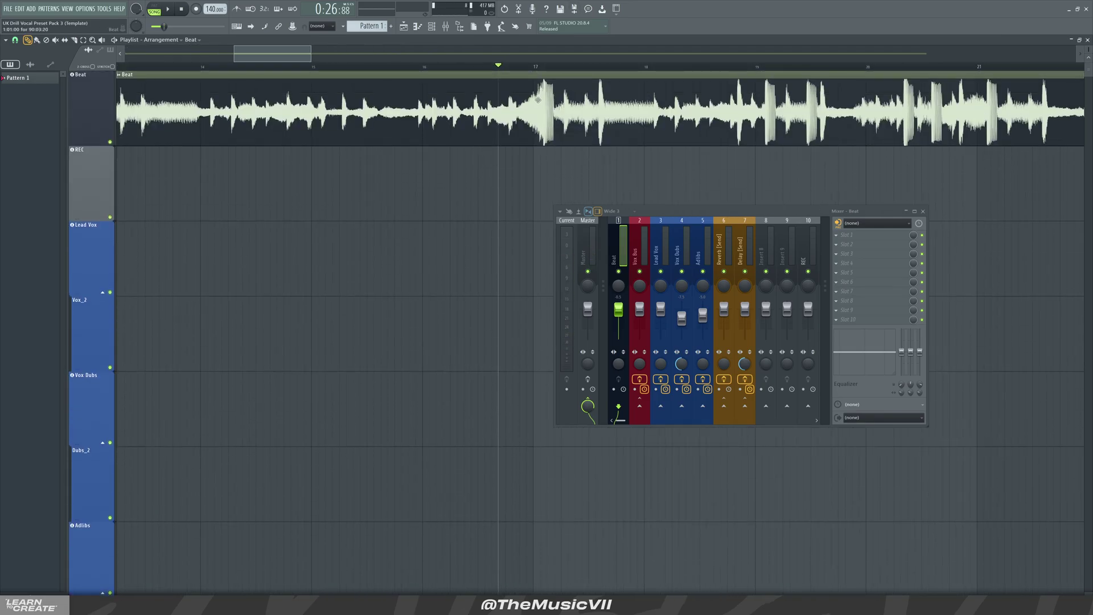
pyautogui.hscroll(-10, 369, 85)
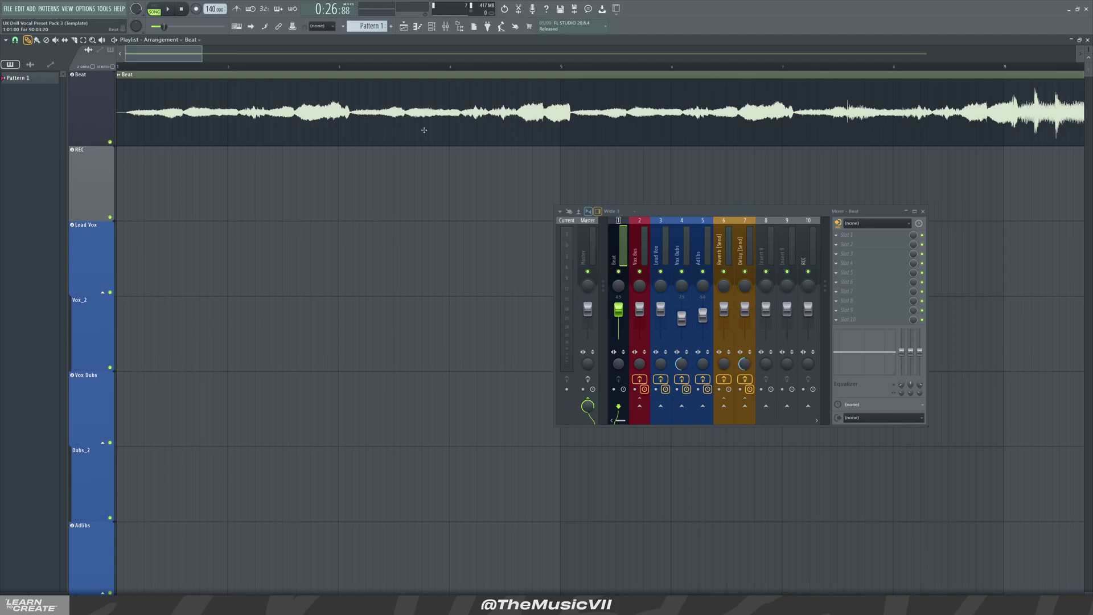
pyautogui.moveTo(118, 111); pyautogui.dragTo(216, 111)
pyautogui.scroll(-5, 185, 50)
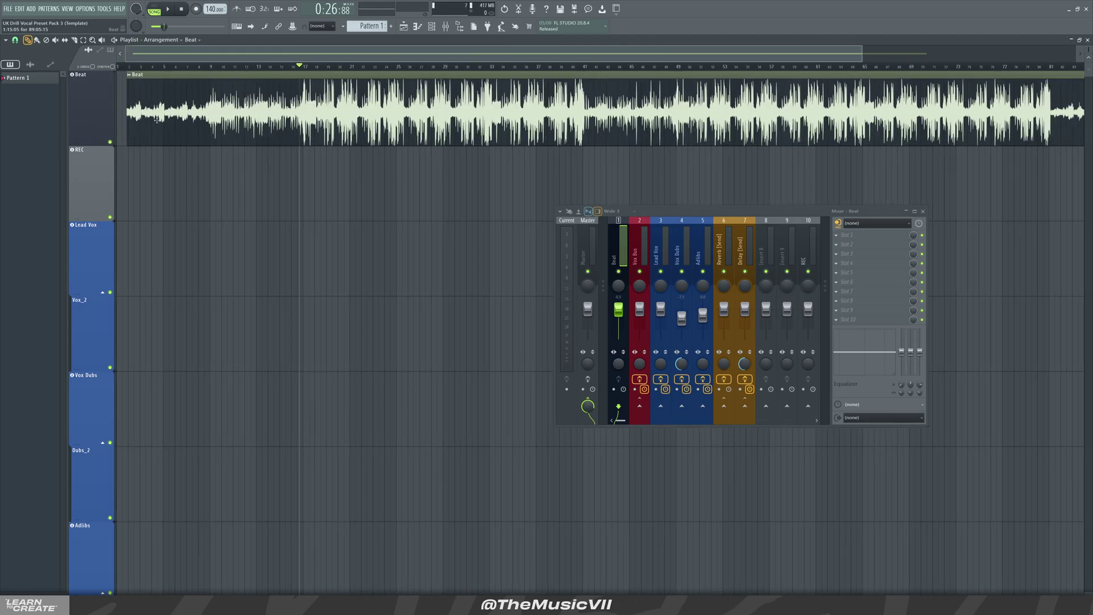
# - Move the trimmed Beat clip slightly earlier so that its drop lands exactly on the bar 17 line
pyautogui.scroll(6, 315, 181)
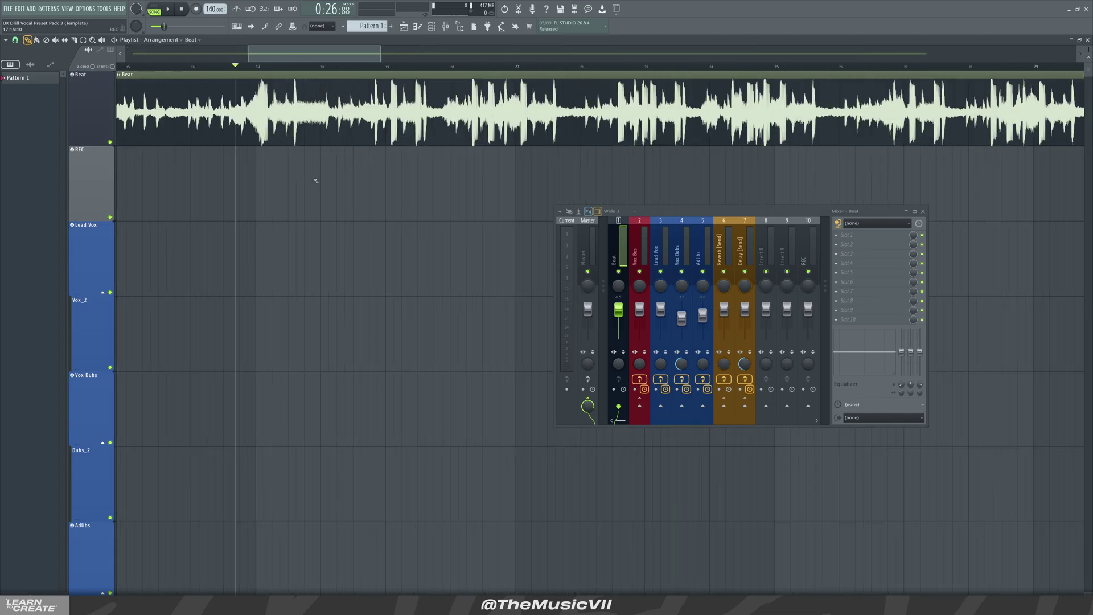
pyautogui.scroll(2, 408, 171)
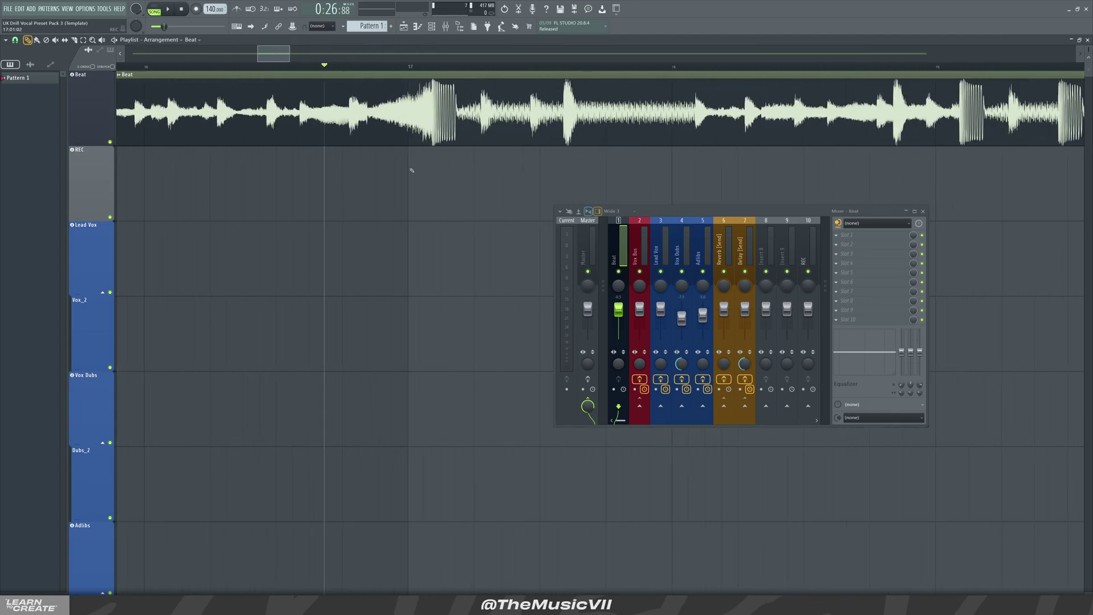
pyautogui.moveTo(437, 111); pyautogui.dragTo(413, 115)
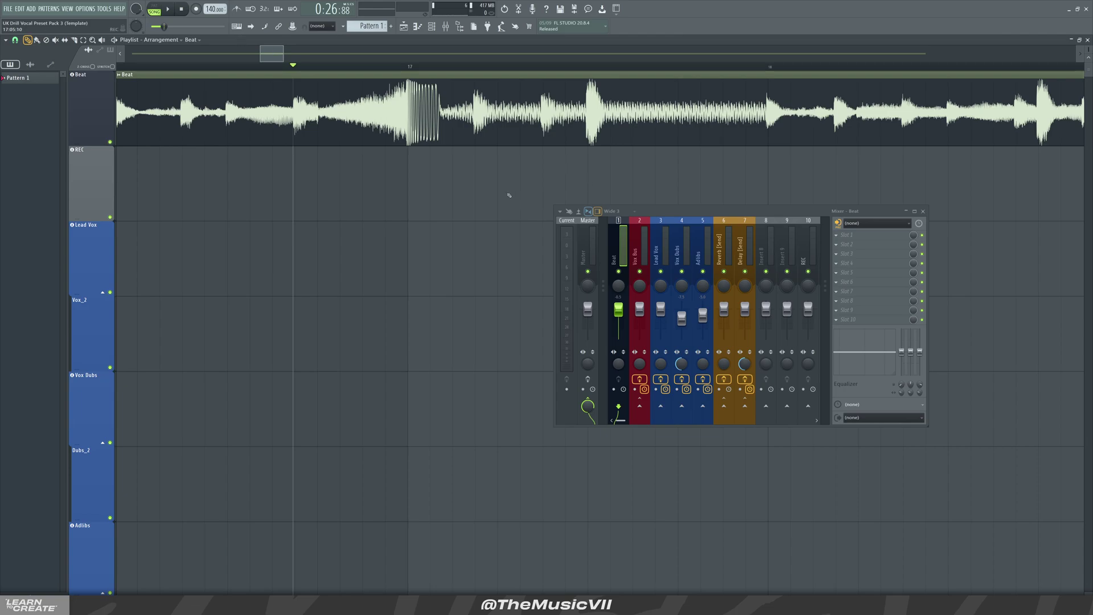
pyautogui.moveTo(280, 58); pyautogui.dragTo(275, 60)
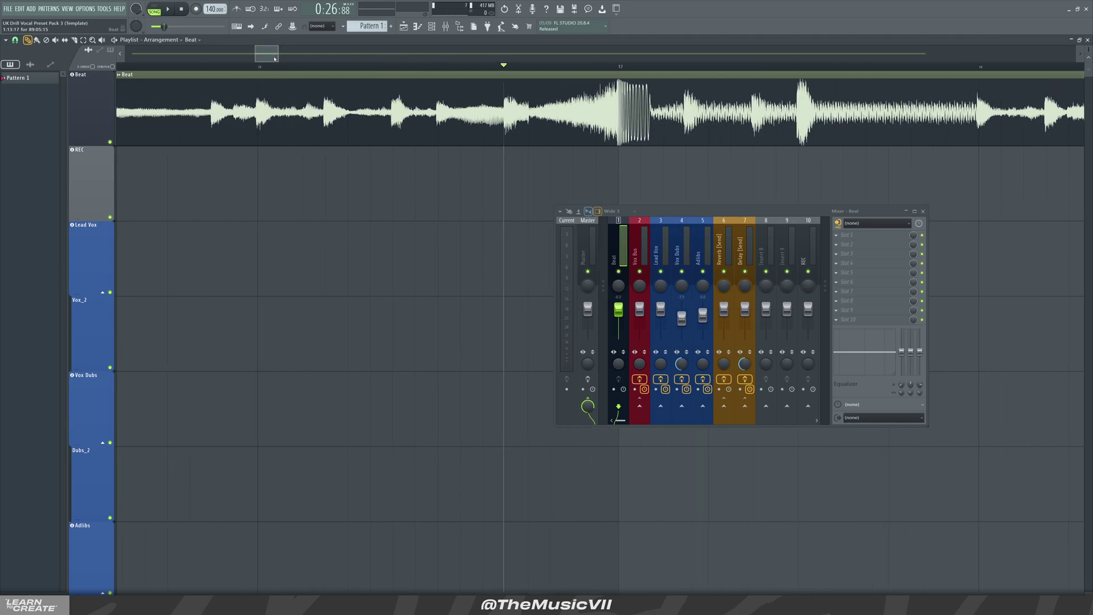
# - Play the Beat across the drop at bar 17 to check its alignment with the grid
pyautogui.scroll(3, 261, 161)
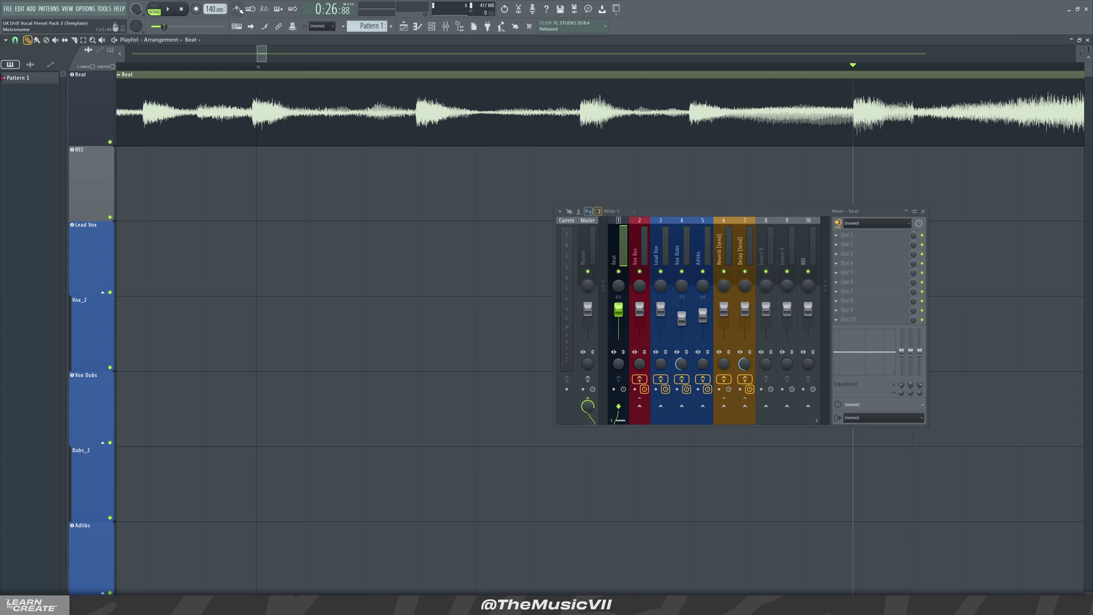
pyautogui.moveTo(257, 52); pyautogui.dragTo(253, 53)
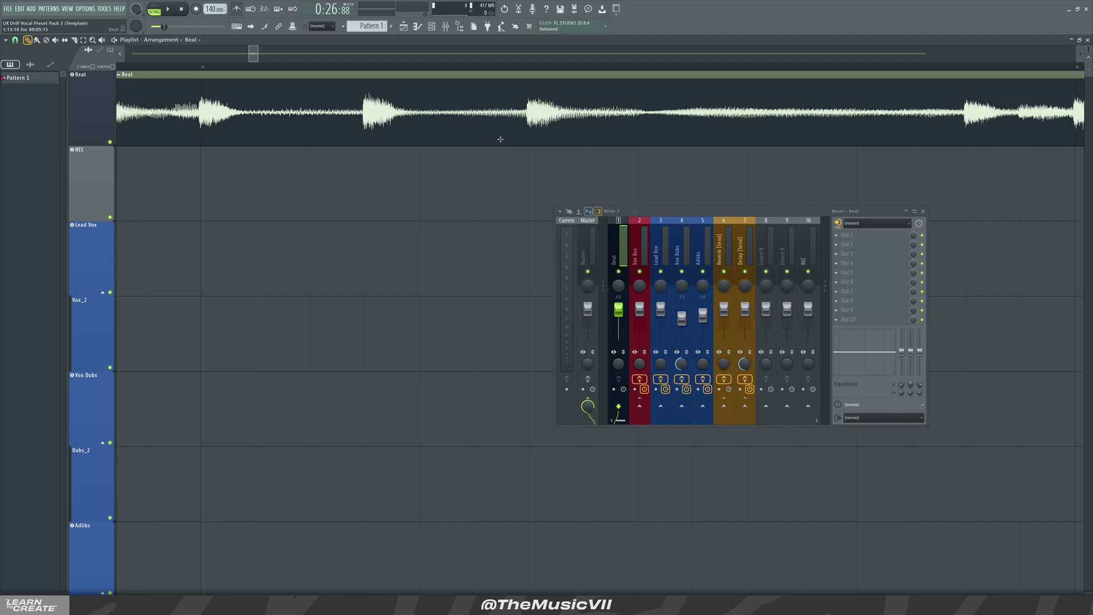
pyautogui.moveTo(254, 53); pyautogui.dragTo(265, 54)
pyautogui.press('space')
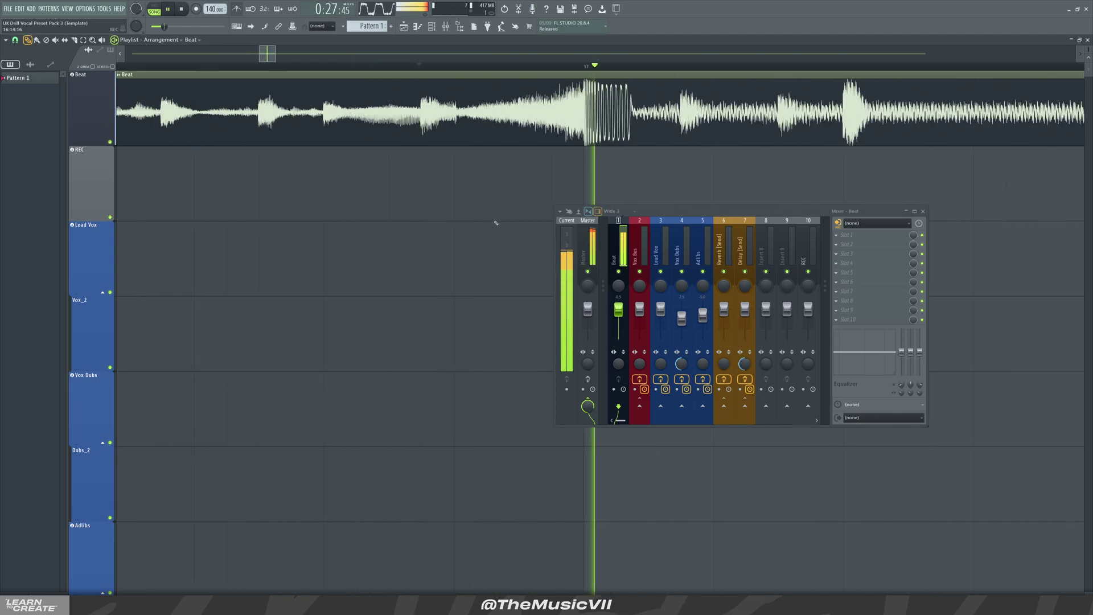
pyautogui.scroll(-5, 496, 223)
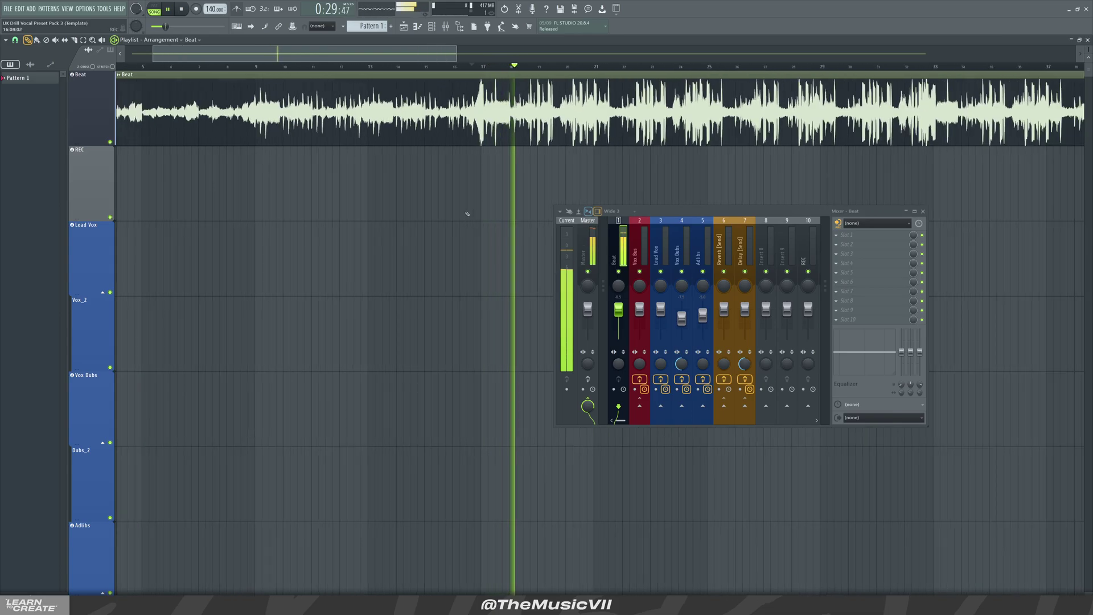
pyautogui.scroll(-4, 468, 213)
pyautogui.press('space')
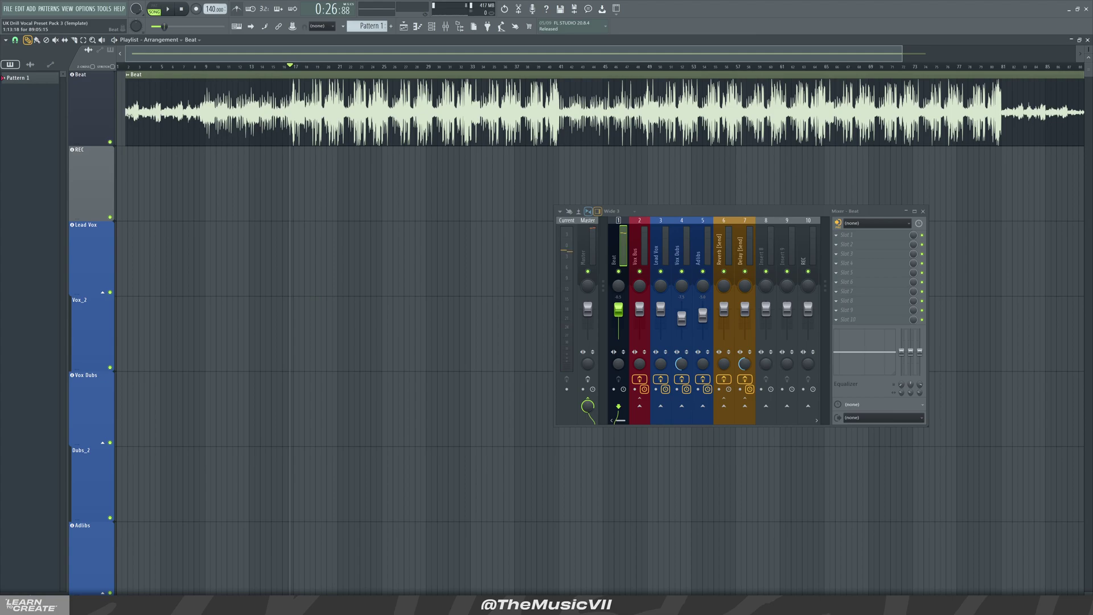
# - Try to extend the start of the Beat clip back to bar 1, and undo the extension
pyautogui.moveTo(129, 75); pyautogui.dragTo(119, 75)
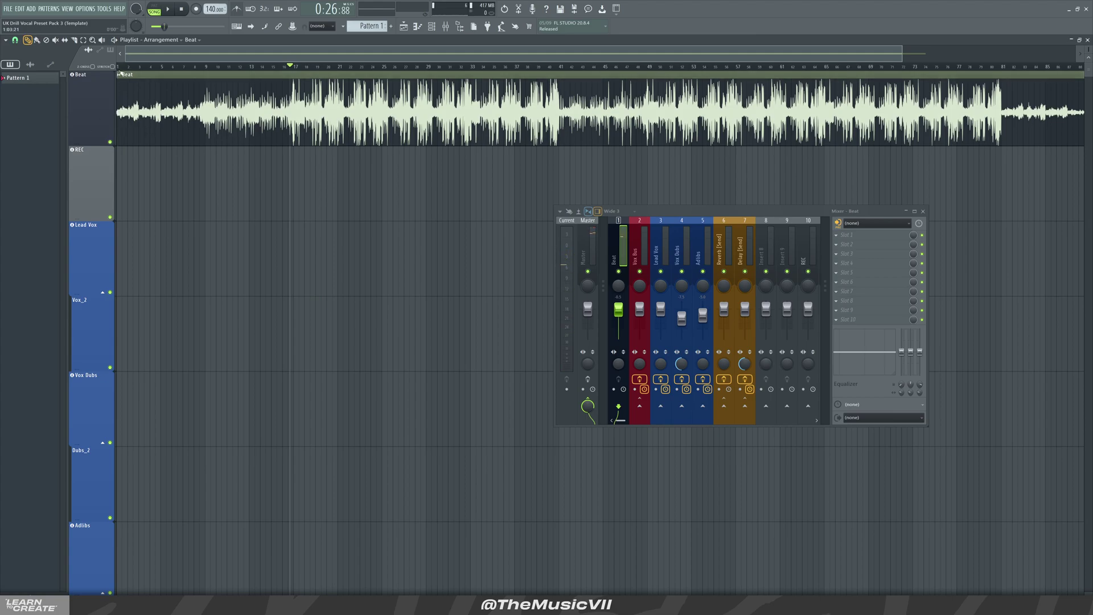
pyautogui.hotkey('ctrl', 'z')
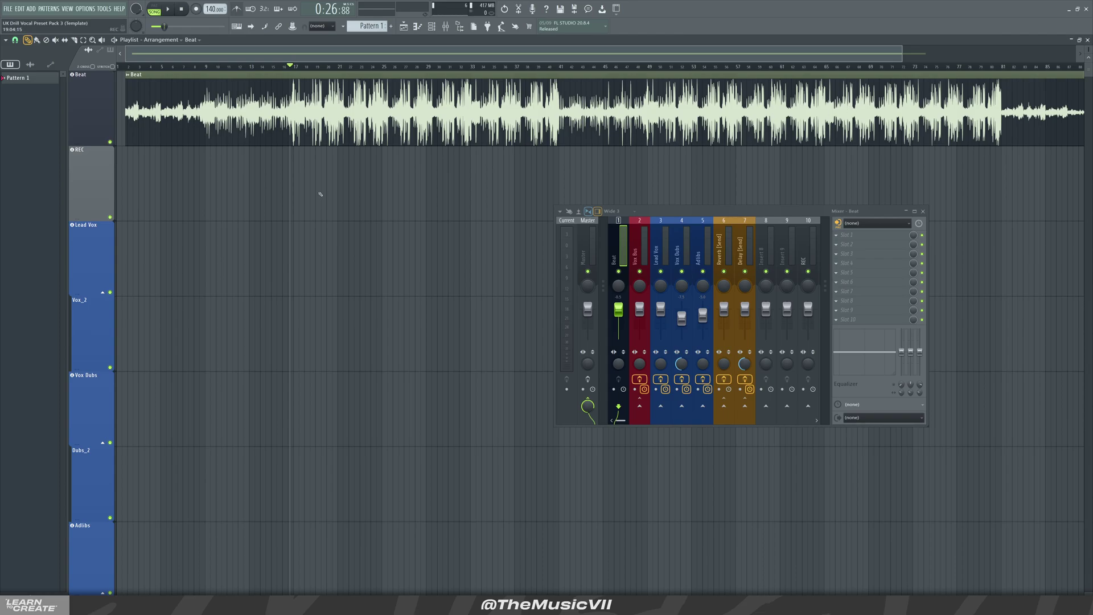
# - Replay the Beat from just before bar 17 and examine how the drop sits against the bar line
pyautogui.scroll(8, 322, 181)
pyautogui.moveTo(311, 54); pyautogui.dragTo(271, 55)
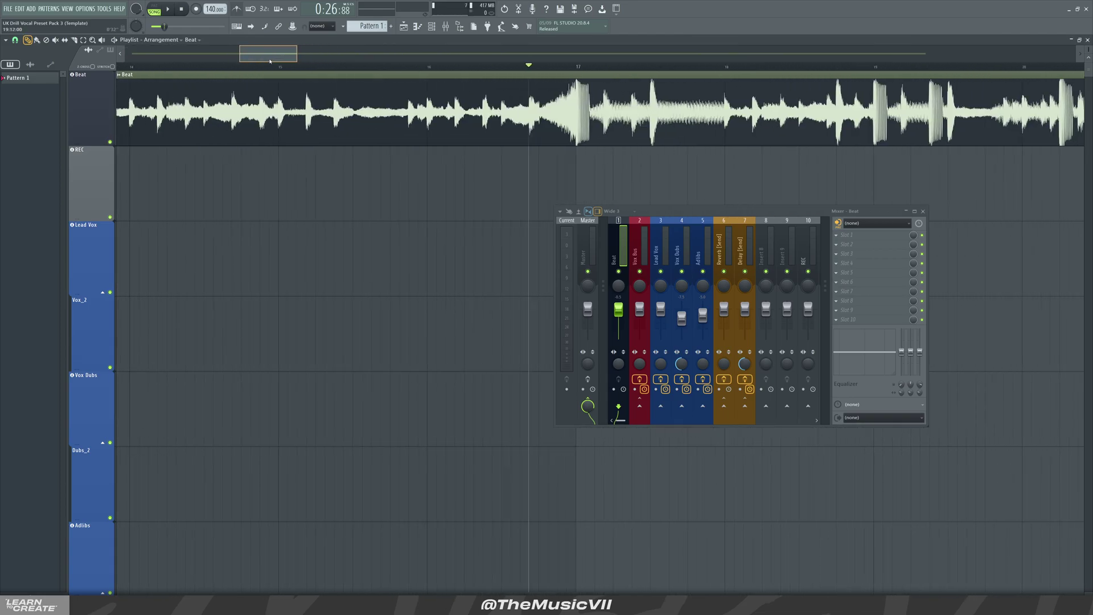
pyautogui.press('space')
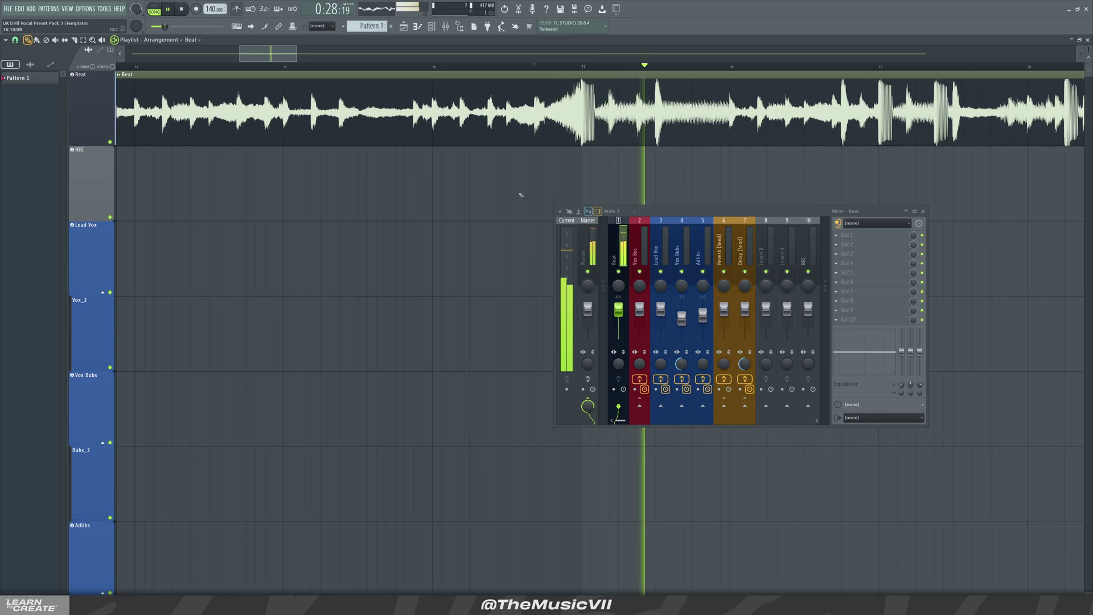
pyautogui.press('space')
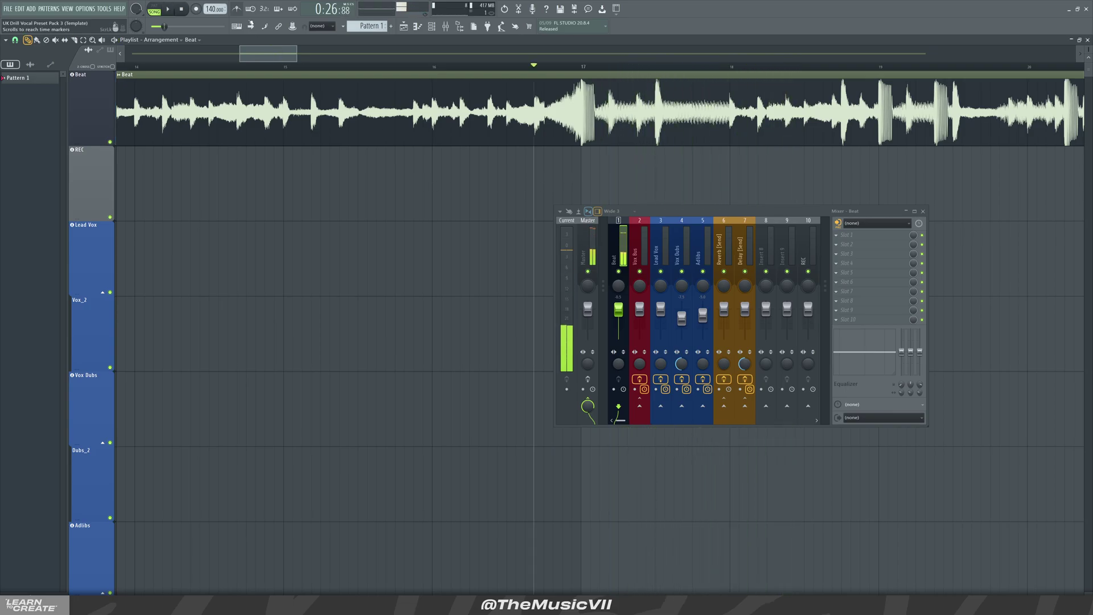
pyautogui.scroll(-8, 356, 208)
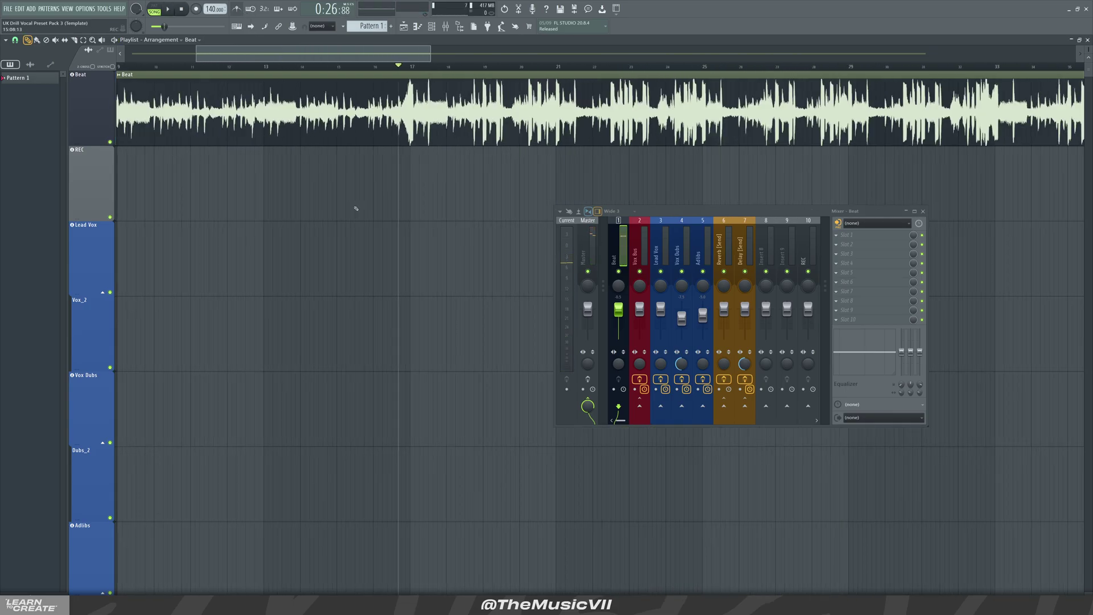
pyautogui.scroll(-5, 356, 209)
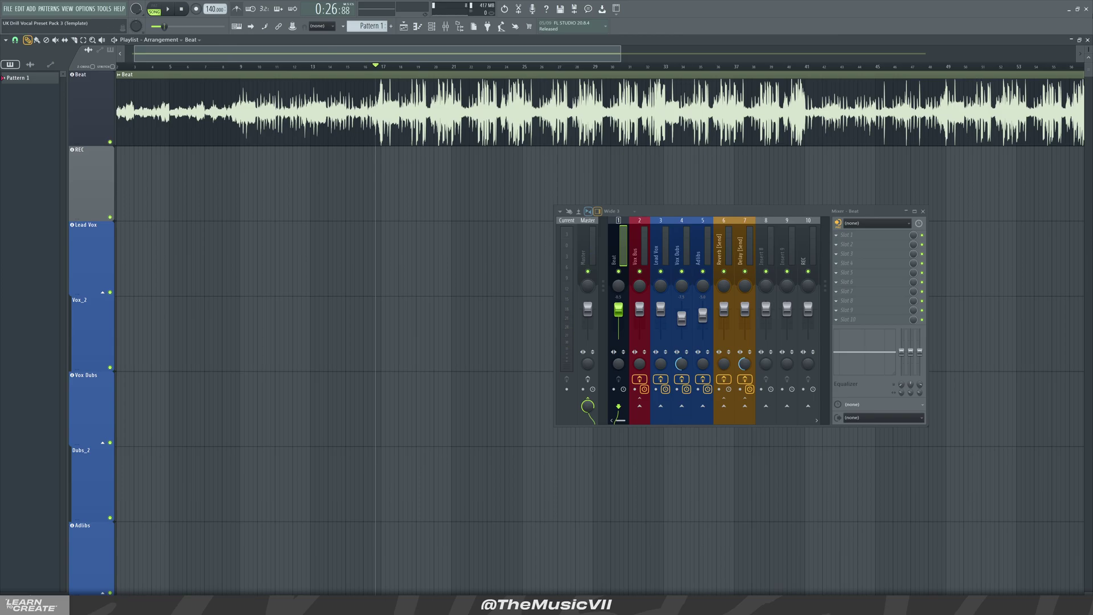
pyautogui.scroll(15, 405, 209)
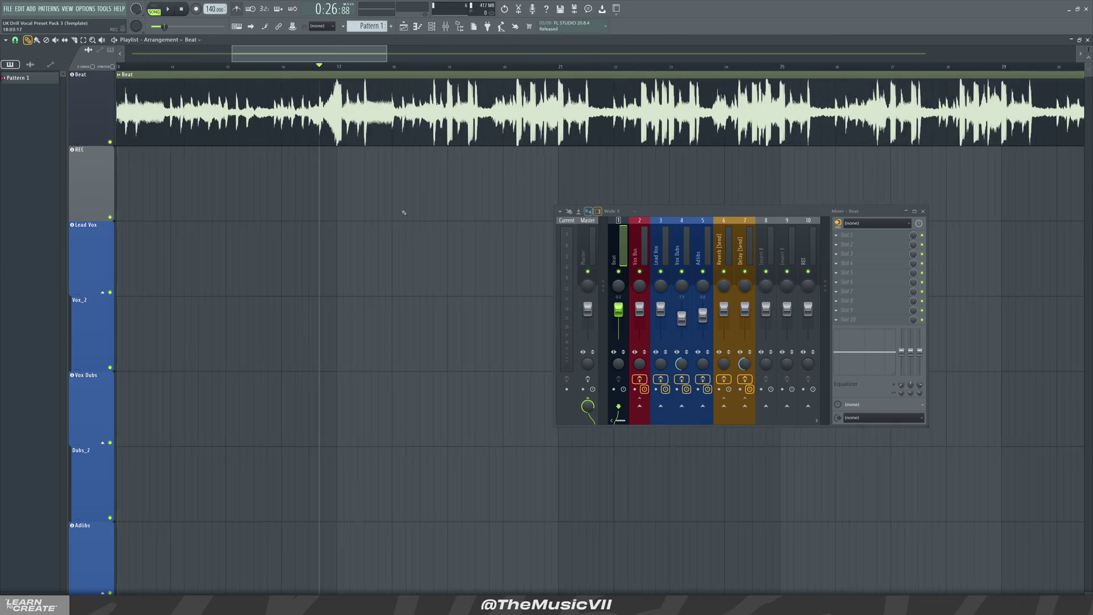
pyautogui.scroll(5, 331, 165)
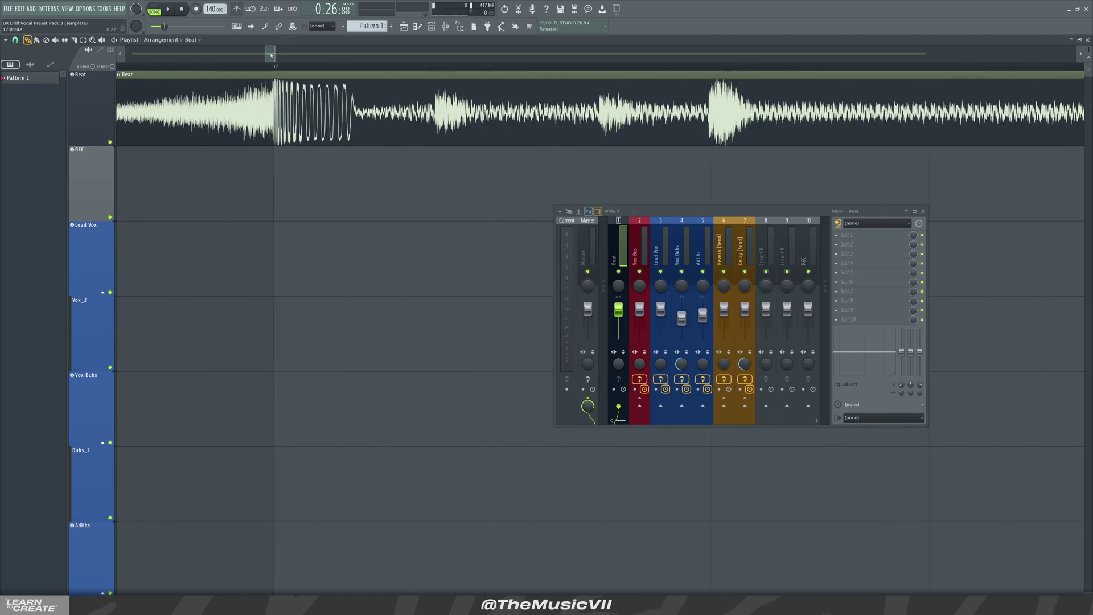
pyautogui.scroll(-8, 271, 54)
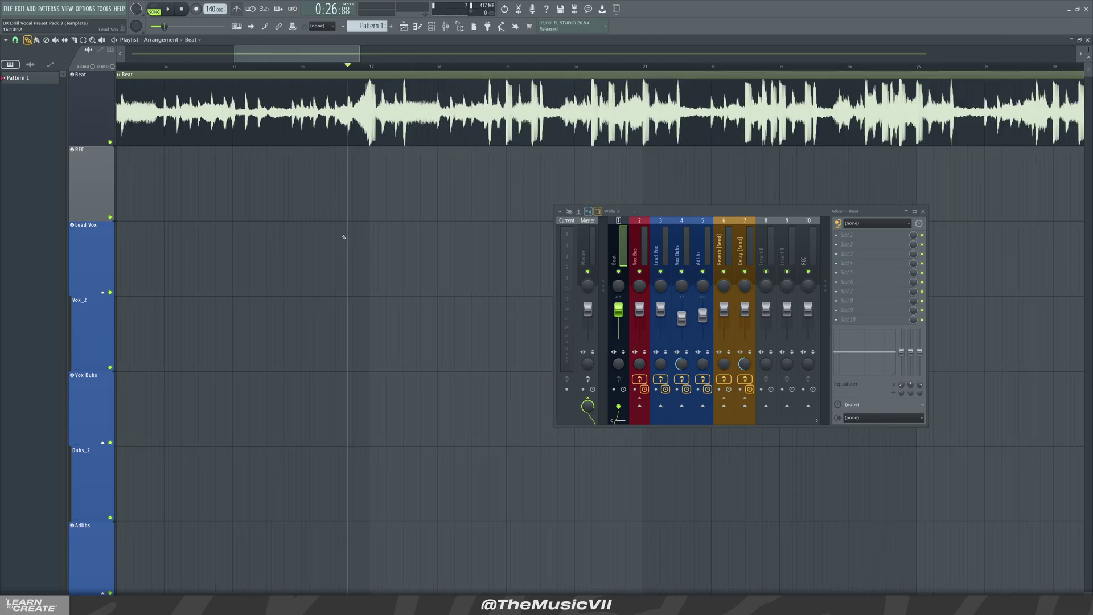
pyautogui.scroll(-6, 342, 200)
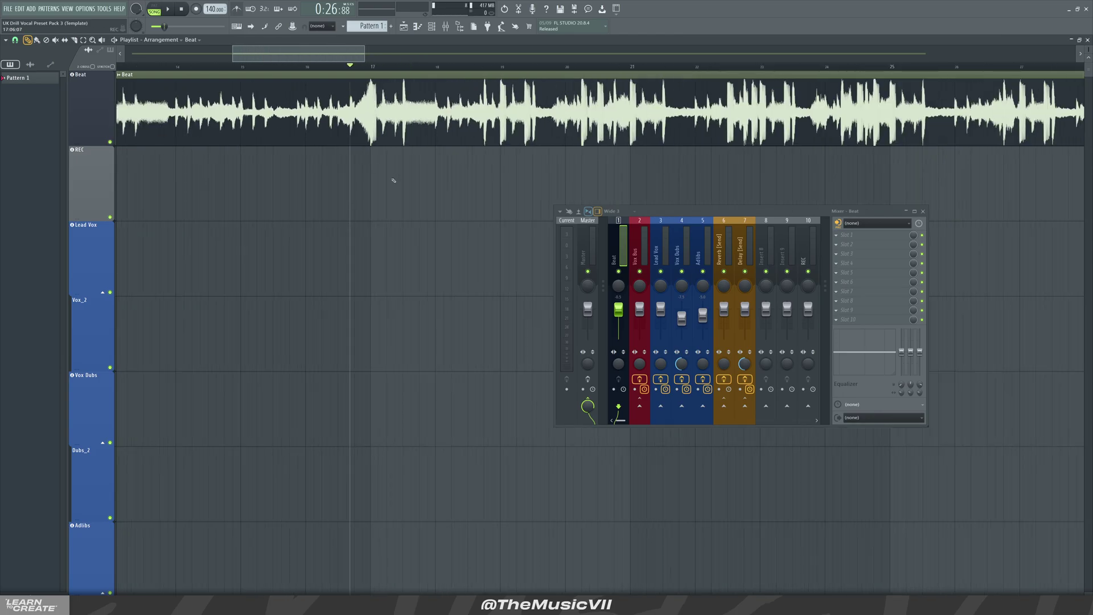
pyautogui.moveTo(396, 201); pyautogui.dragTo(243, 149)
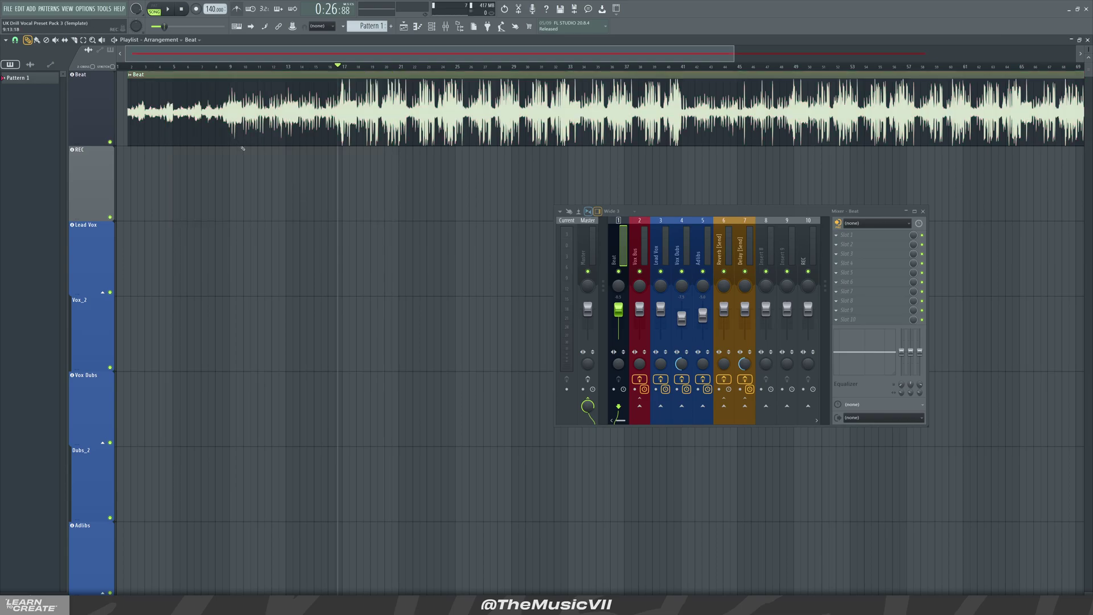
# - Look through the general, file, audio and project settings to find the project's time settings
pyautogui.click(86, 9)
pyautogui.click(94, 39)
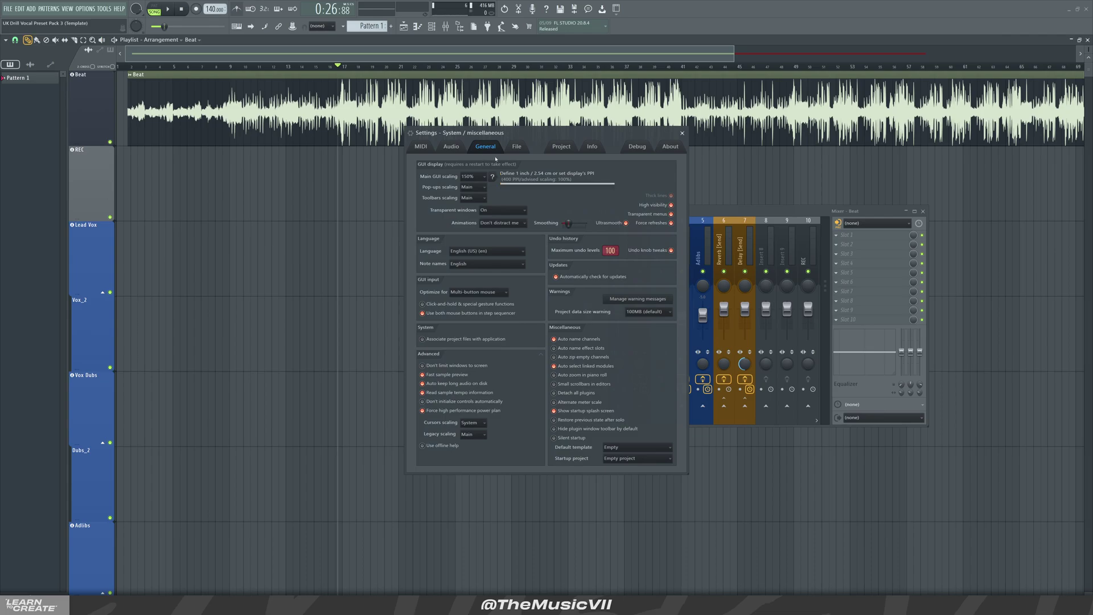
pyautogui.click(516, 146)
pyautogui.click(451, 147)
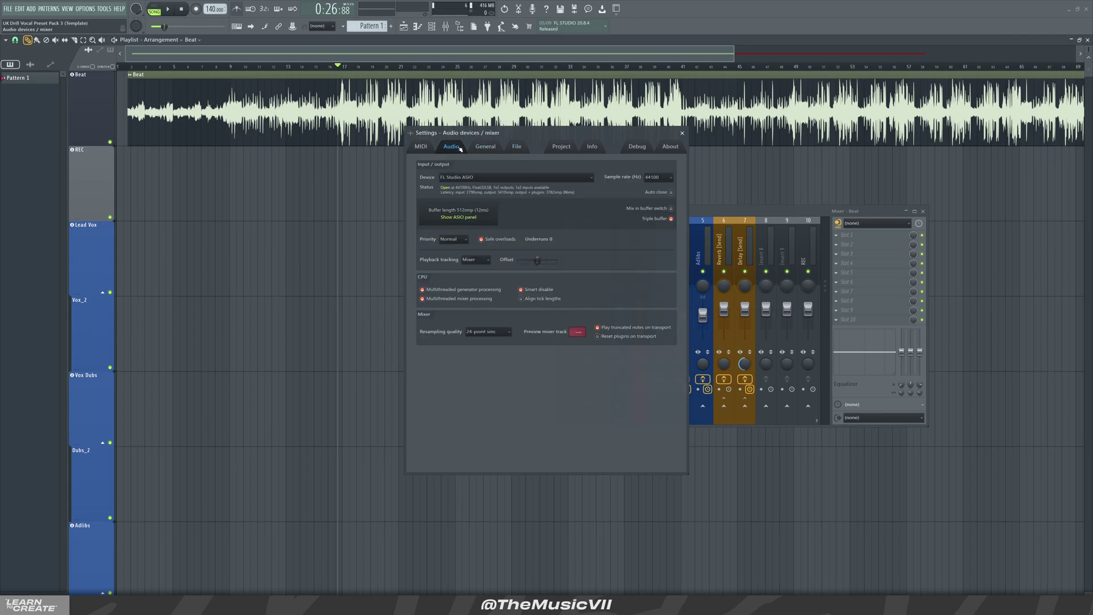
pyautogui.click(562, 146)
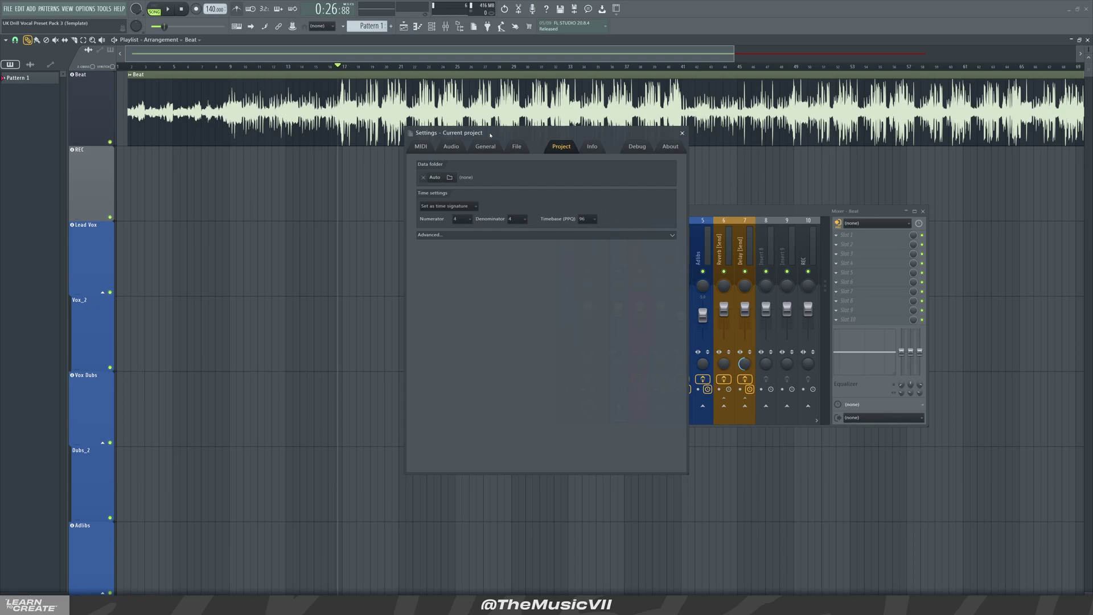
pyautogui.click(85, 9)
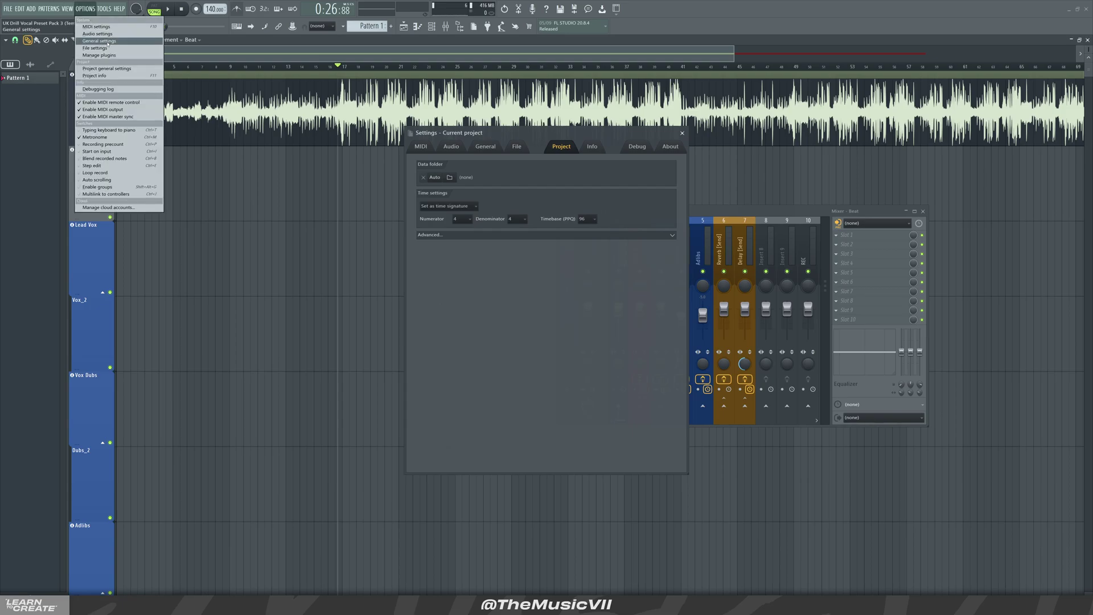
pyautogui.click(98, 41)
pyautogui.click(562, 147)
pyautogui.click(85, 9)
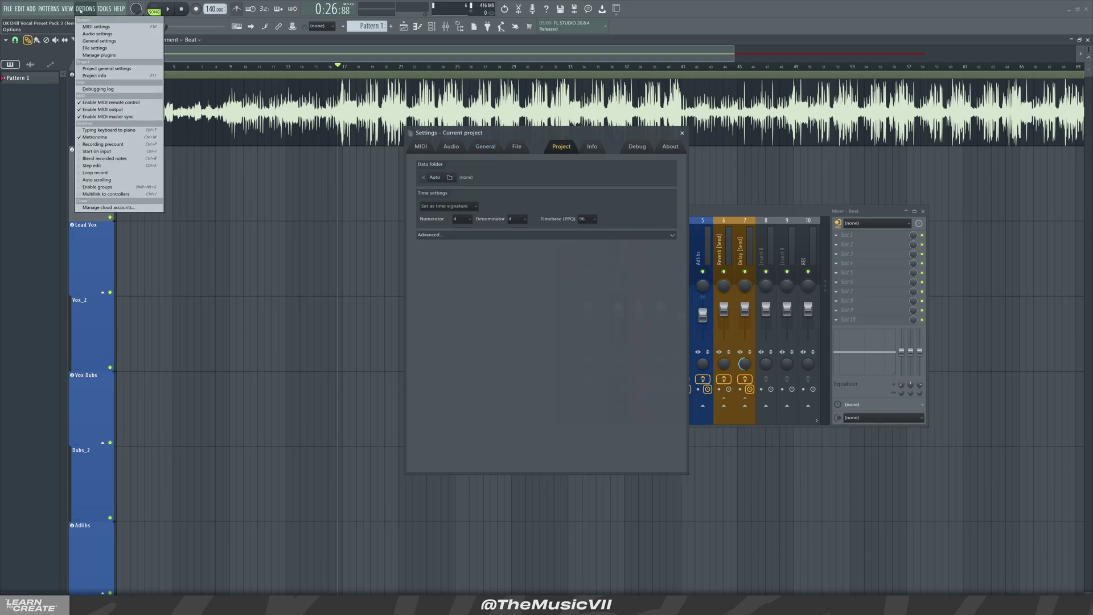
pyautogui.click(128, 68)
# - Set the project's timebase (PPQ) to 960 and close the settings
pyautogui.click(85, 8)
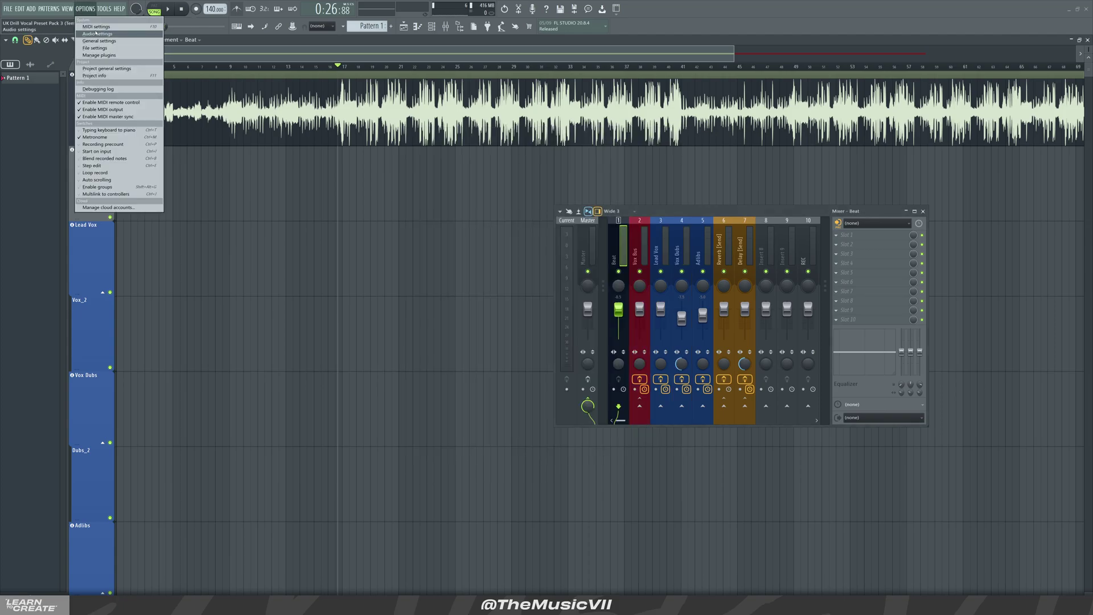
pyautogui.click(96, 34)
pyautogui.click(561, 147)
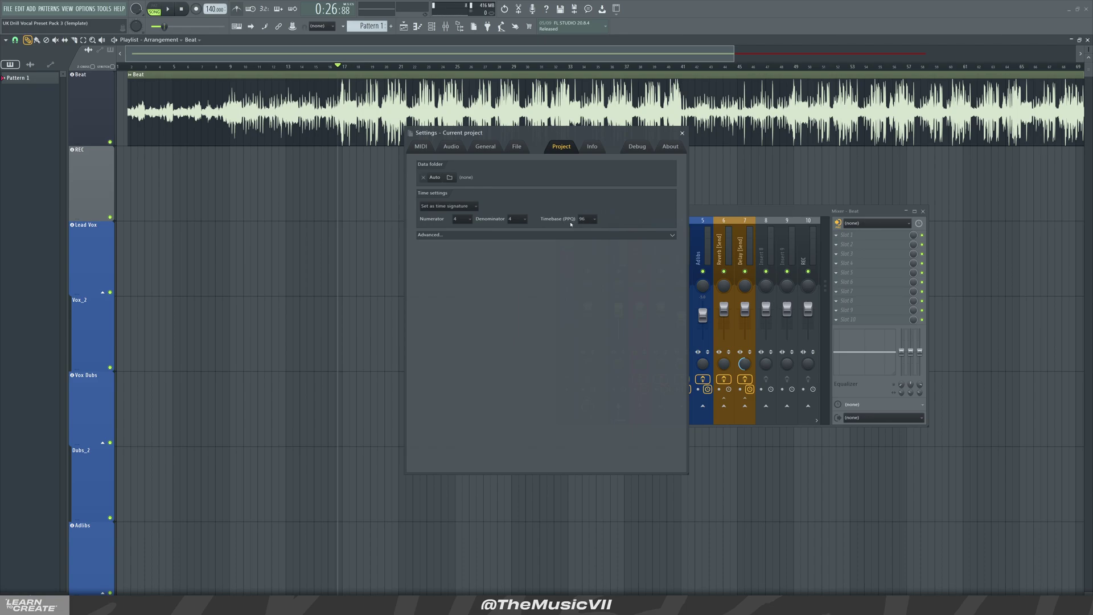
pyautogui.click(585, 219)
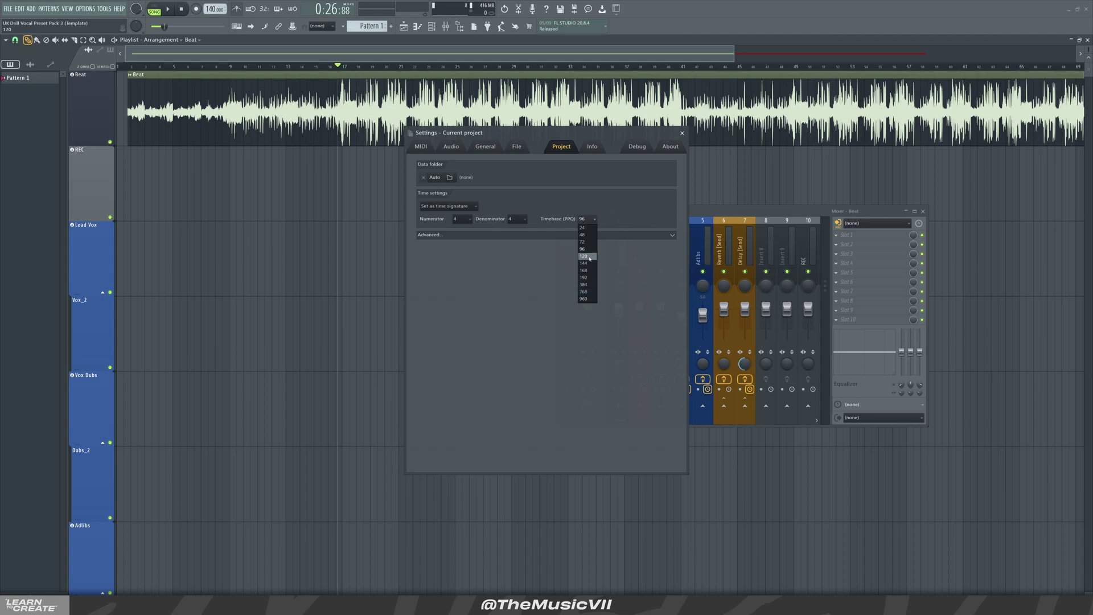
pyautogui.click(589, 299)
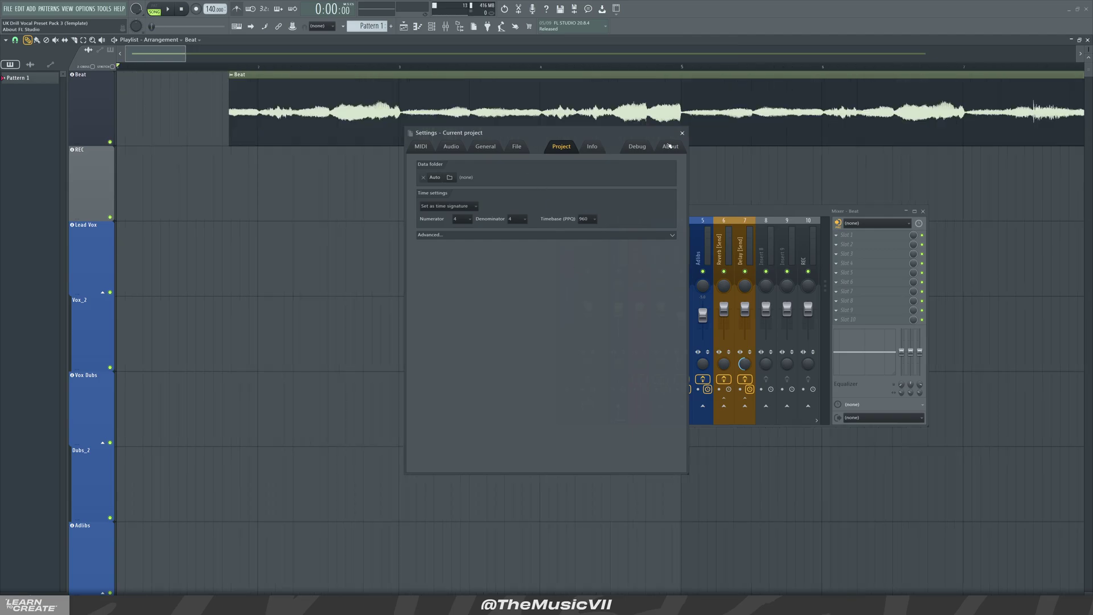
pyautogui.click(683, 132)
# - Place the playhead just before bar 17 and closely examine where the drop's waveform starts relative to the bar line
pyautogui.scroll(-5, 355, 66)
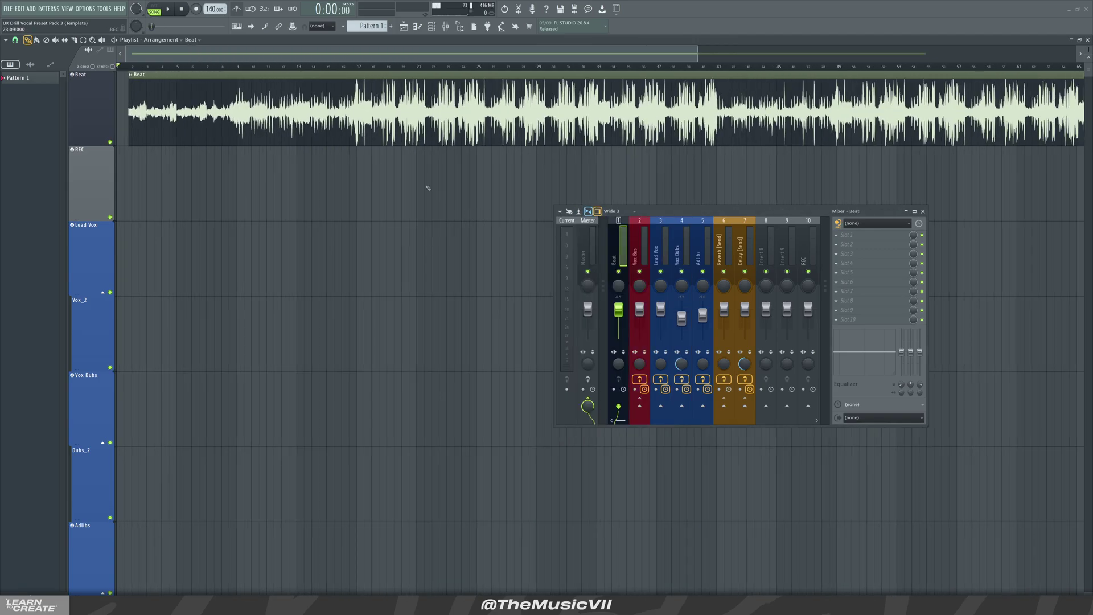
pyautogui.click(354, 66)
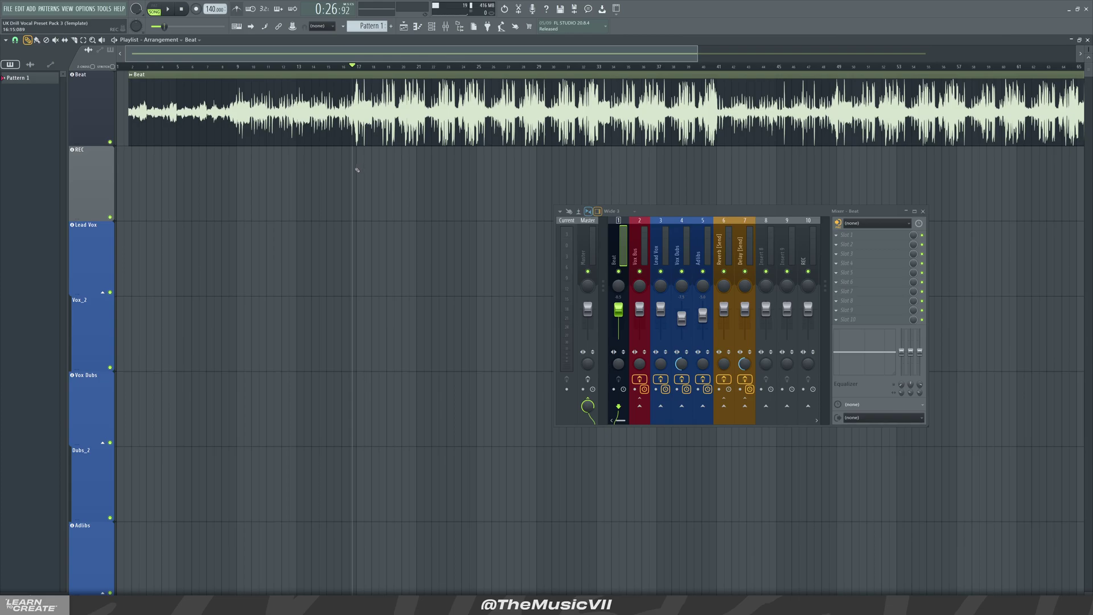
pyautogui.scroll(10, 357, 169)
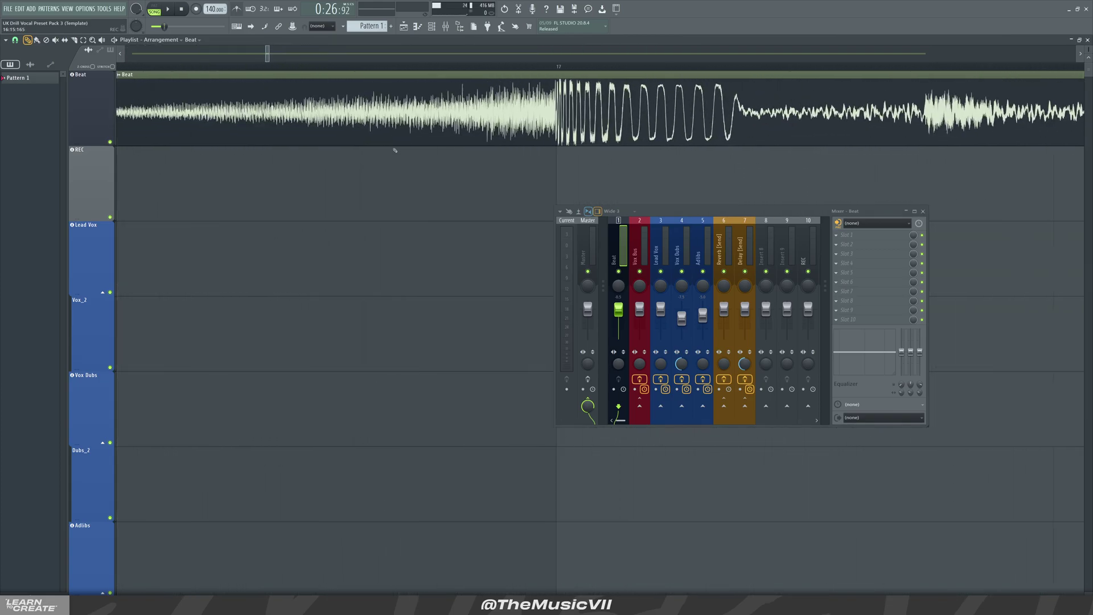
pyautogui.scroll(3, 395, 150)
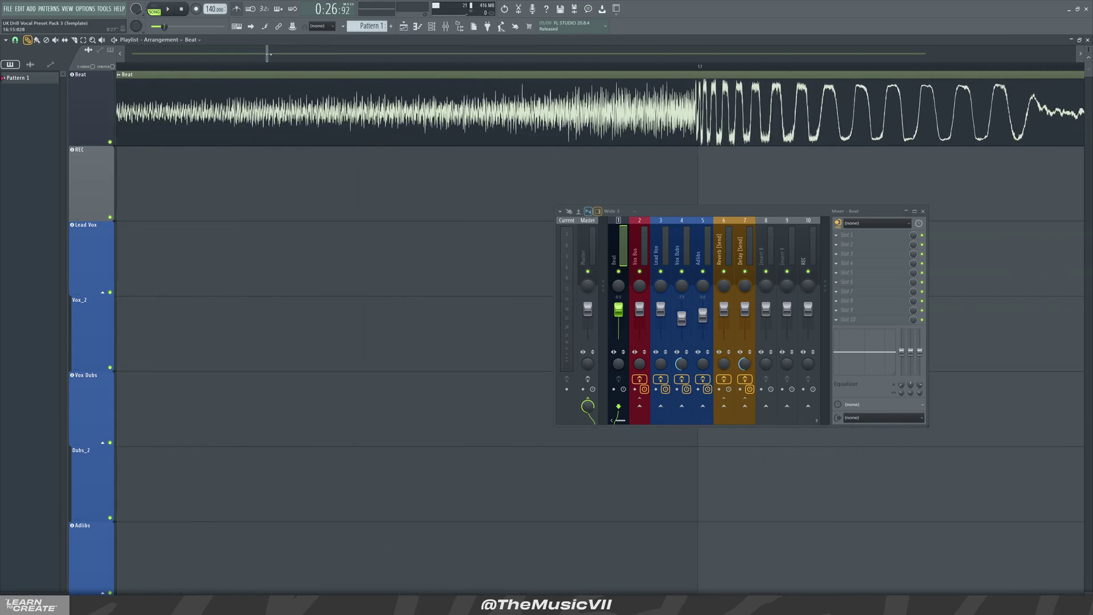
pyautogui.moveTo(268, 53); pyautogui.dragTo(268, 53)
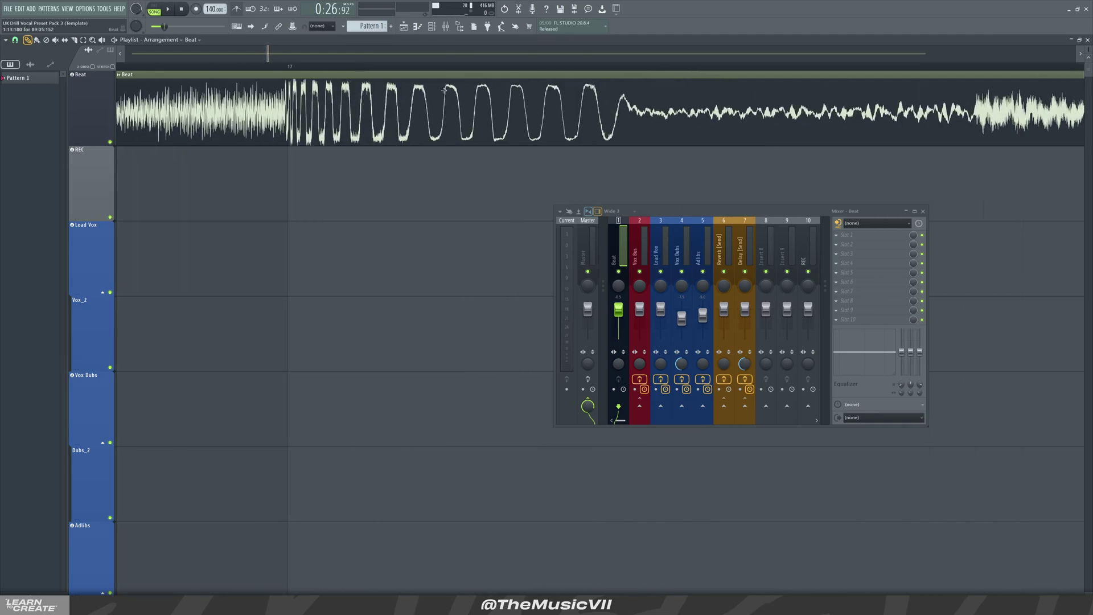
pyautogui.scroll(4, 370, 182)
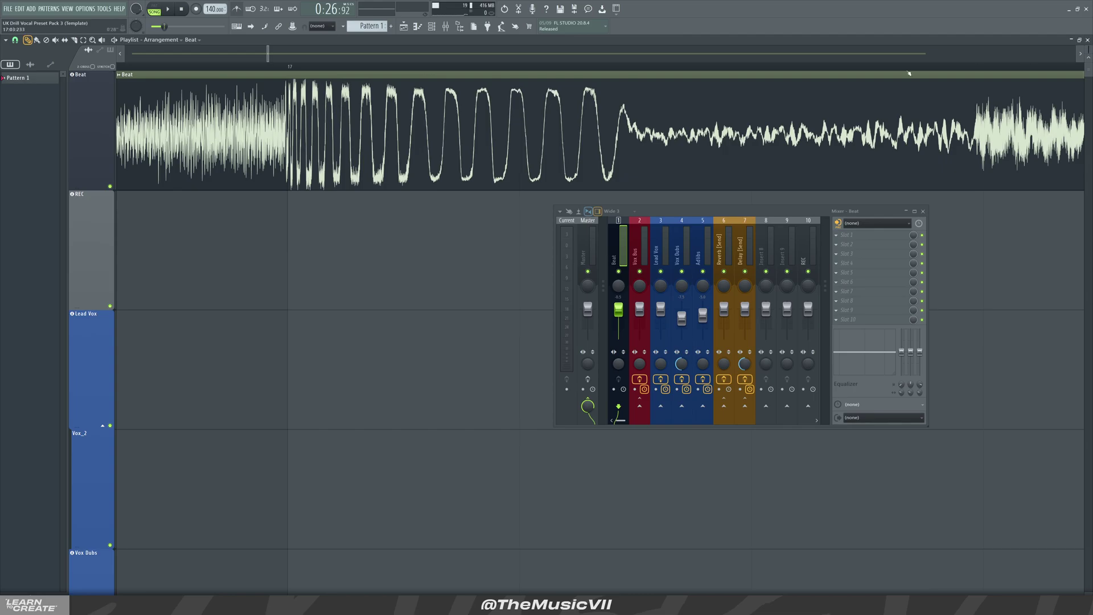
pyautogui.scroll(4, 371, 182)
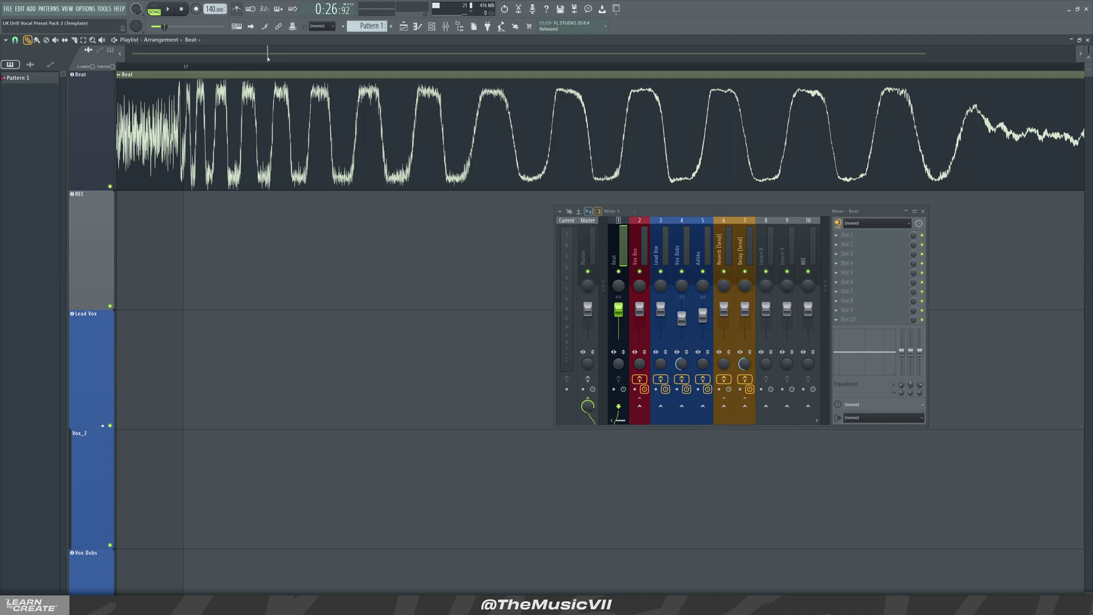
pyautogui.hscroll(-3, 188, 239)
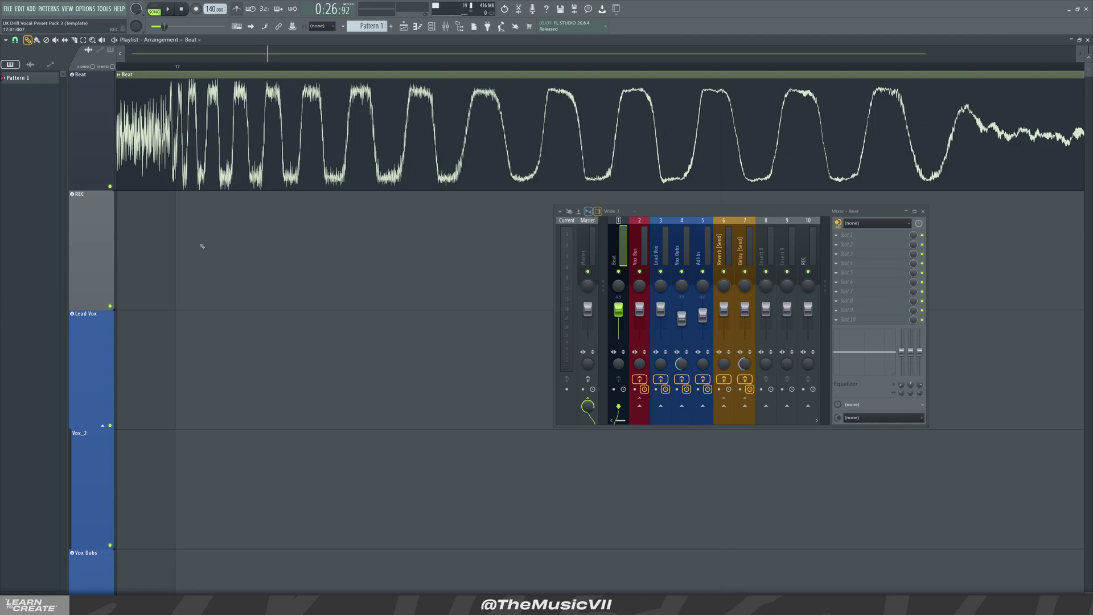
pyautogui.hscroll(-4, 202, 246)
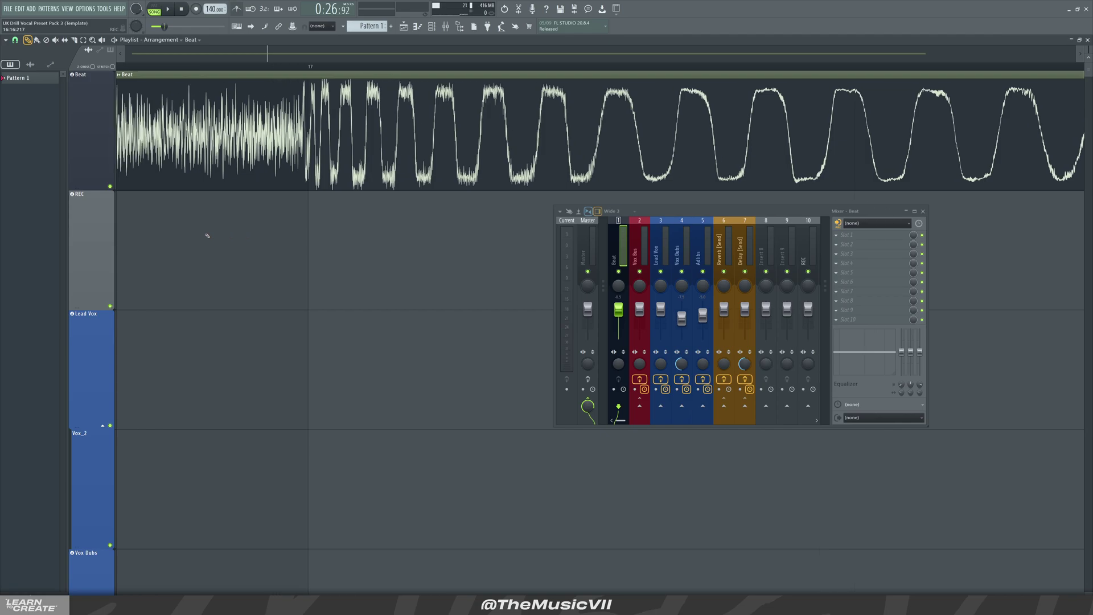
# - Move the mixer window clear of the waveform and nudge the Beat clip so its drop starts exactly on the bar 17 line
pyautogui.hscroll(-5, 245, 264)
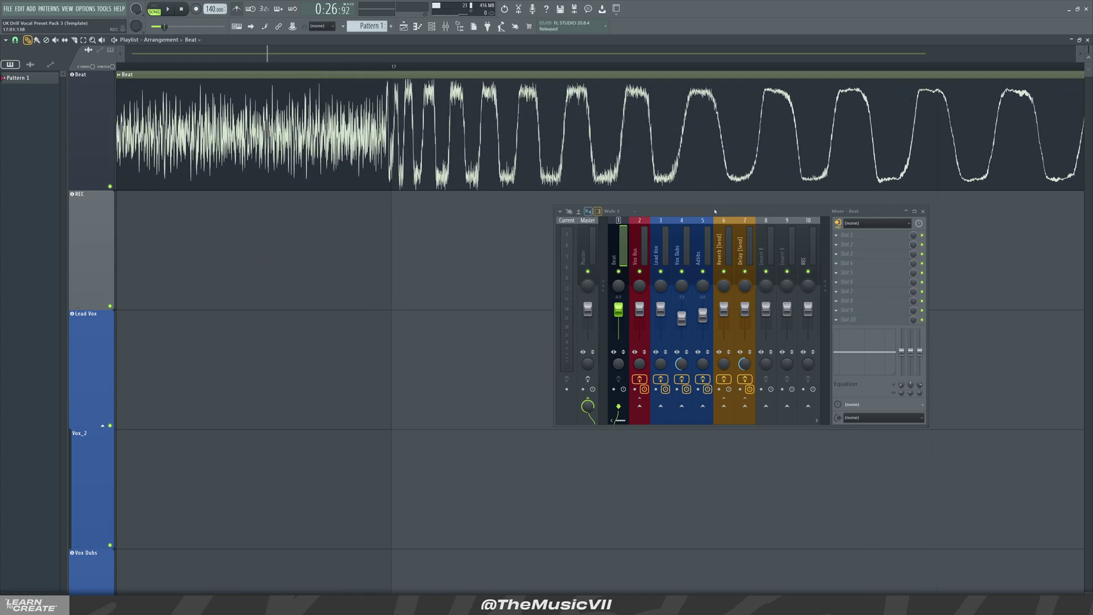
pyautogui.moveTo(715, 211); pyautogui.dragTo(736, 277)
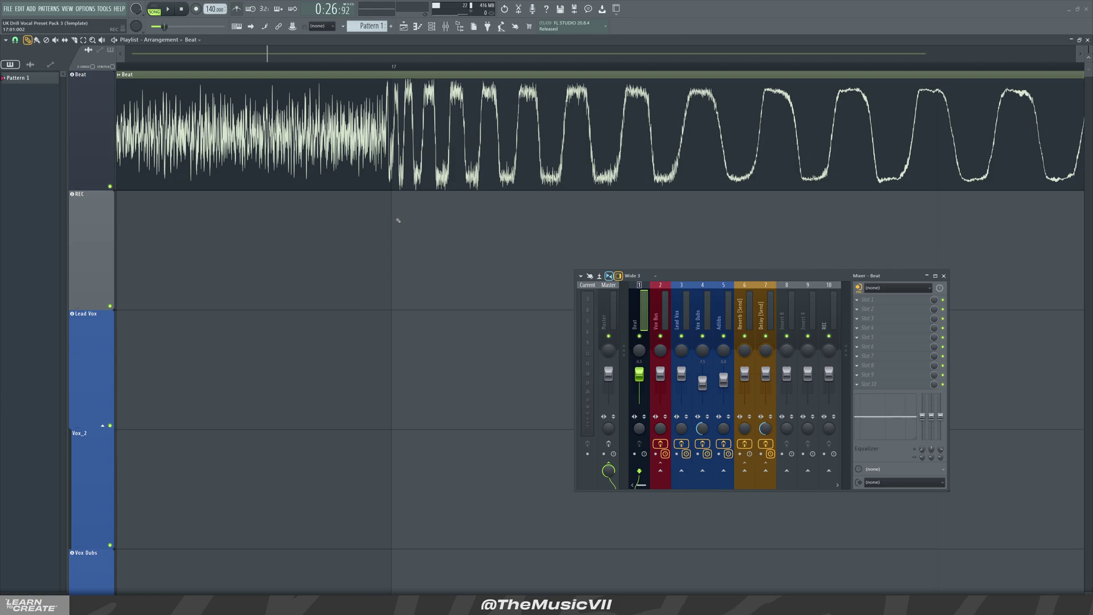
pyautogui.moveTo(403, 94); pyautogui.dragTo(404, 96)
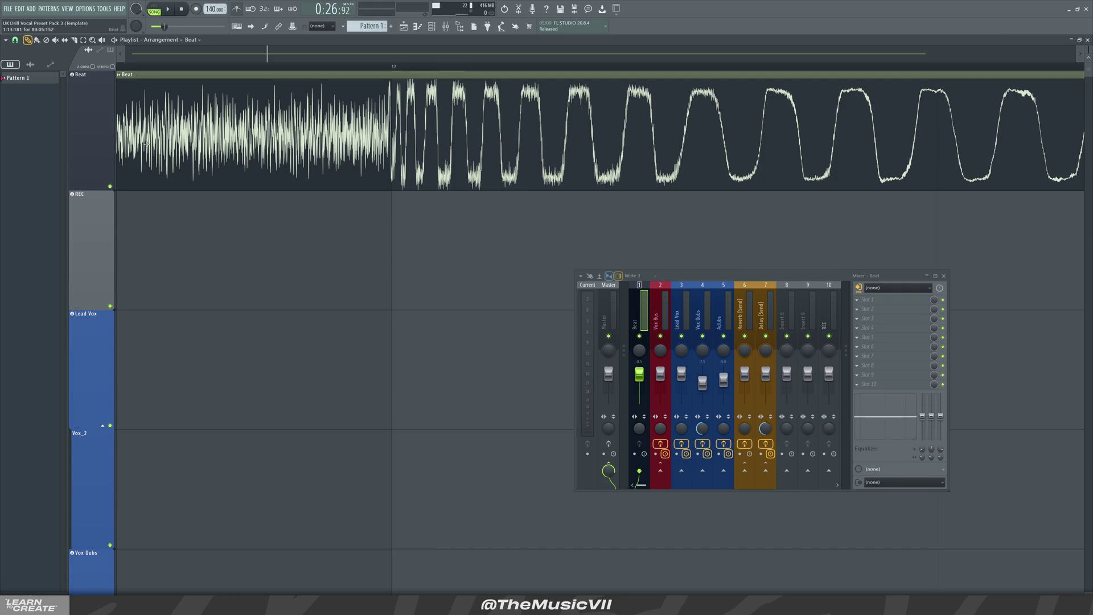
pyautogui.click(84, 10)
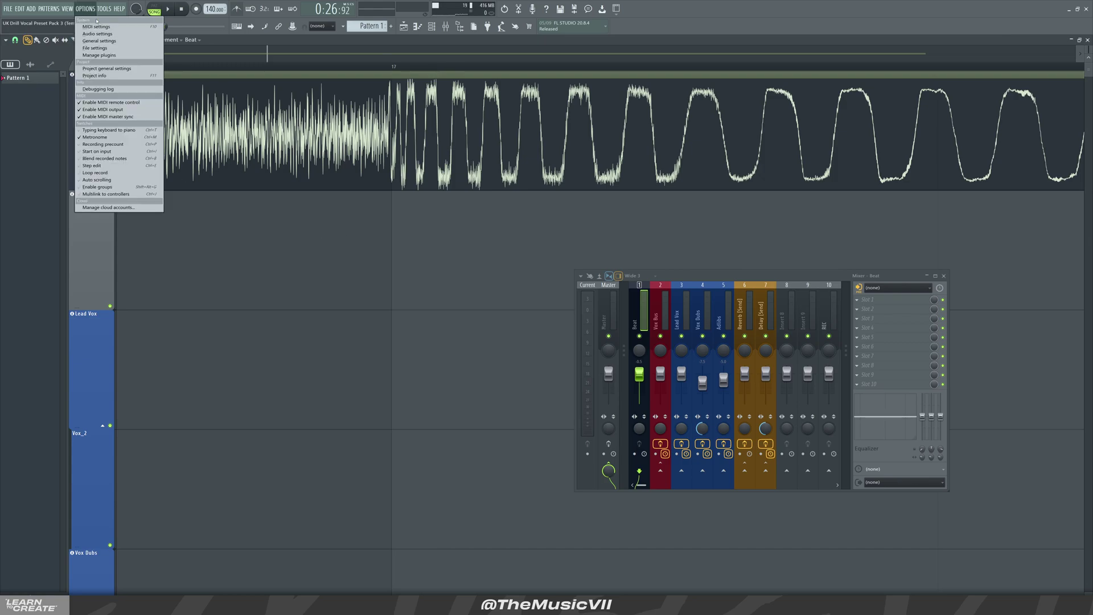
pyautogui.click(378, 235)
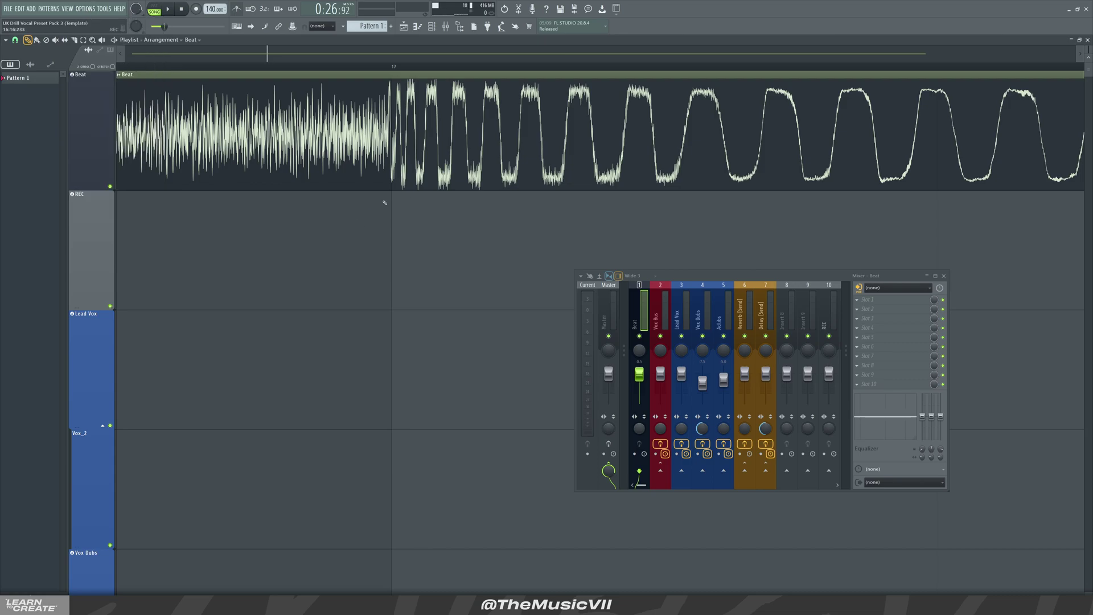
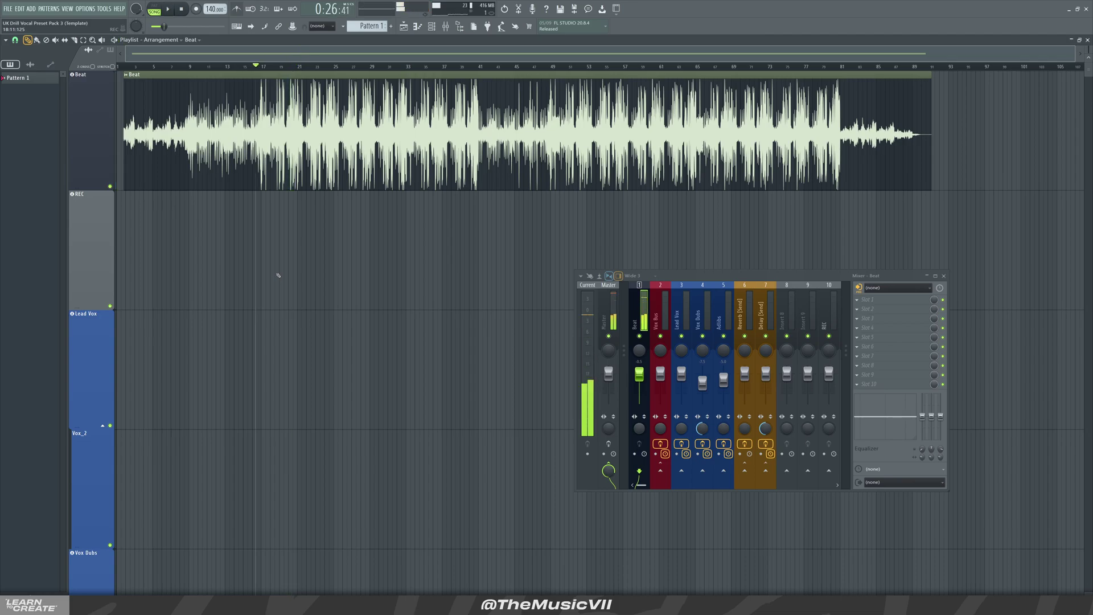
pyautogui.scroll(3, 277, 266)
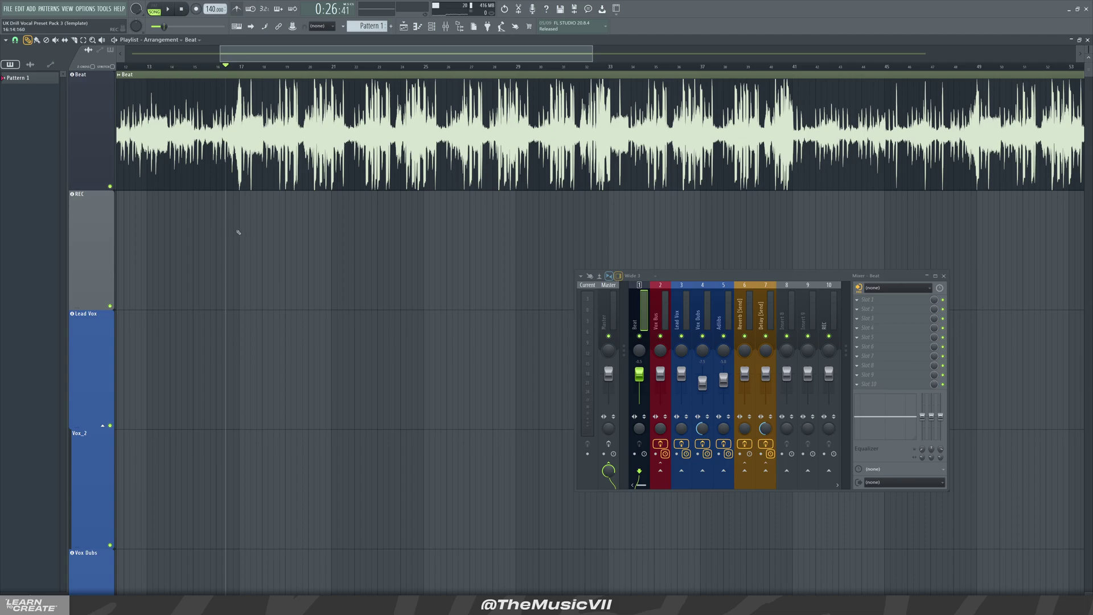
pyautogui.scroll(-4, 314, 259)
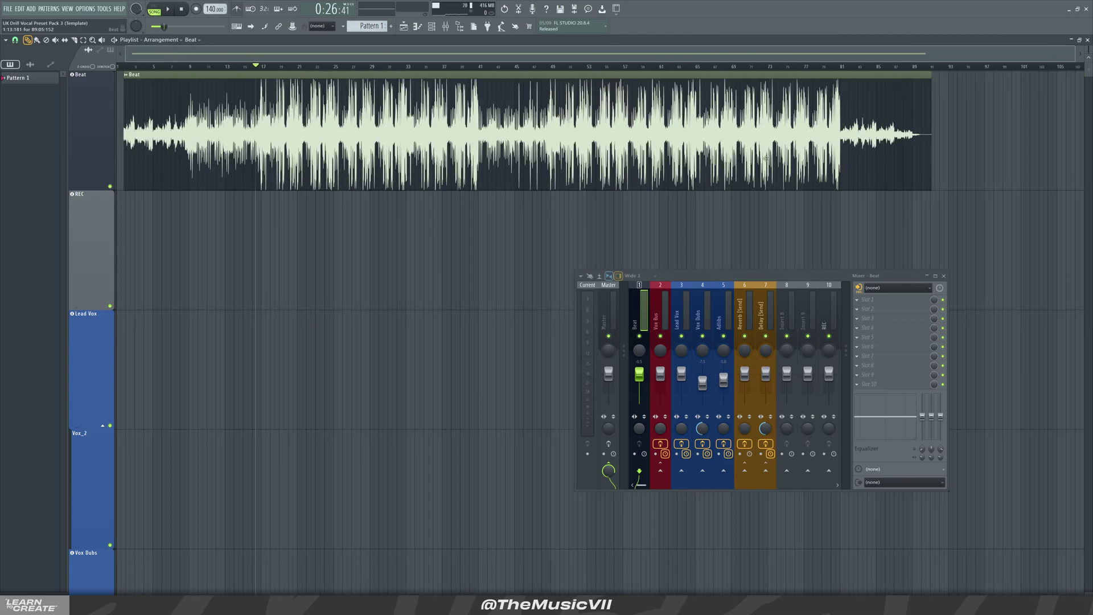
pyautogui.scroll(-3, 423, 169)
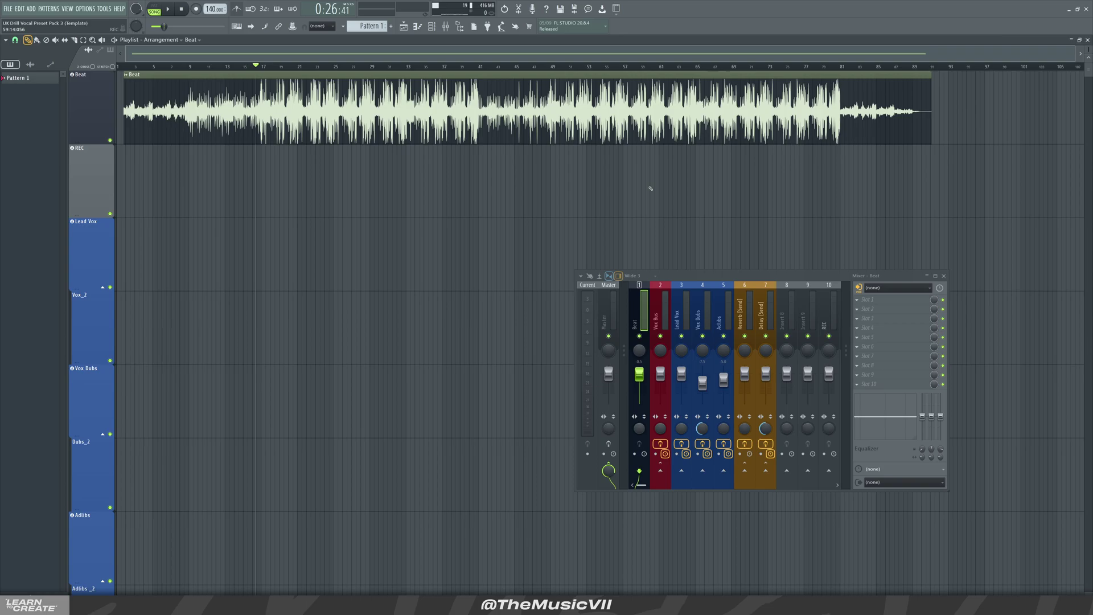
pyautogui.scroll(5, 304, 186)
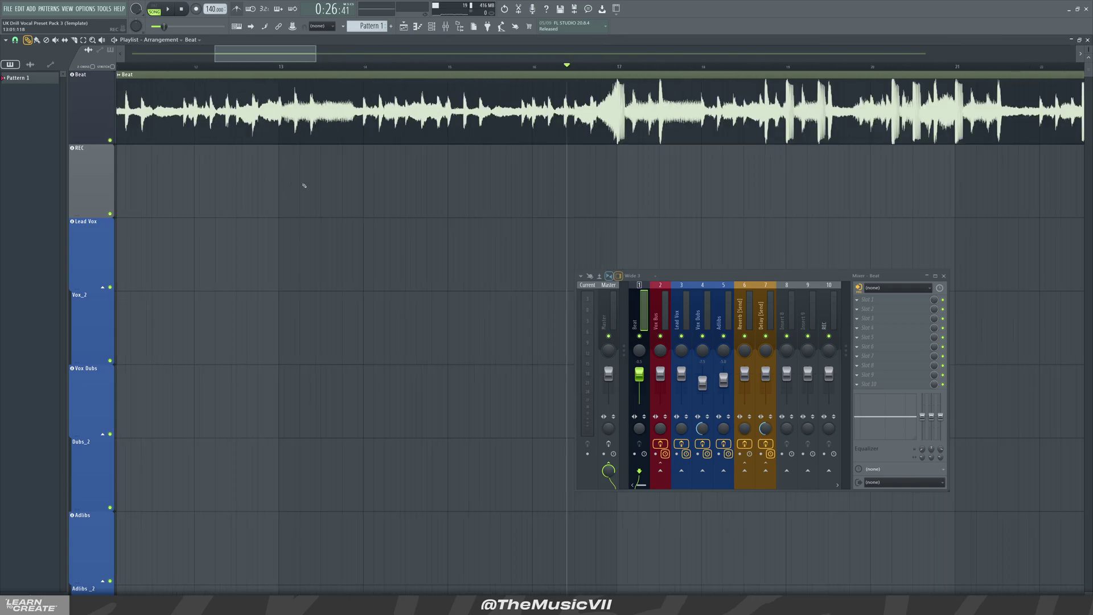
pyautogui.scroll(-2, 460, 192)
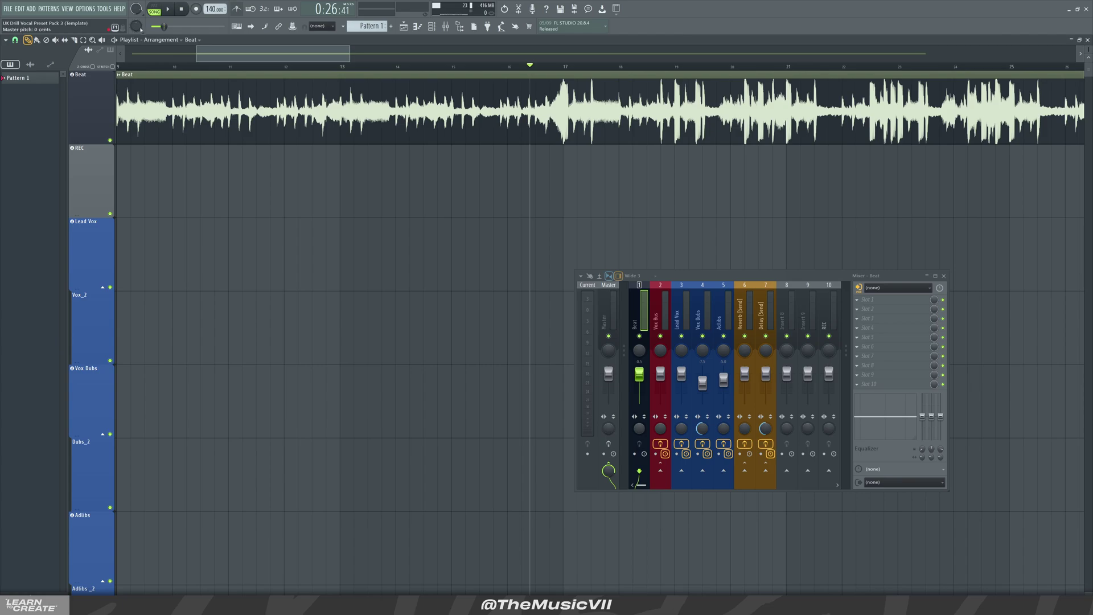
# - Set the project's timebase (PPQ) to 96 and accept the reduction
pyautogui.click(86, 8)
pyautogui.click(86, 9)
pyautogui.click(96, 66)
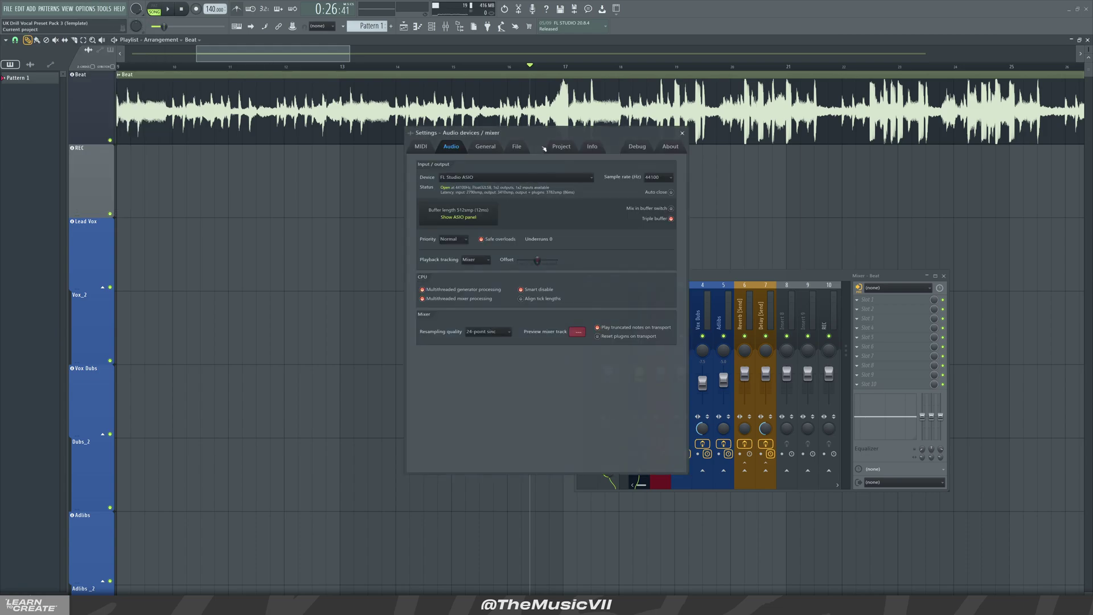
pyautogui.click(561, 146)
pyautogui.click(587, 219)
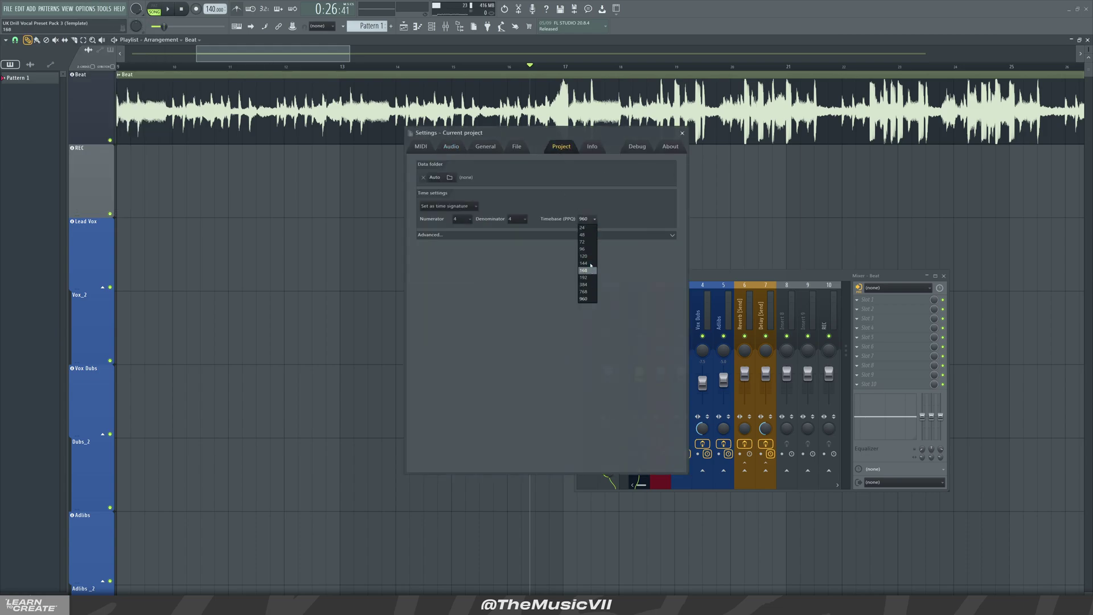
pyautogui.click(584, 249)
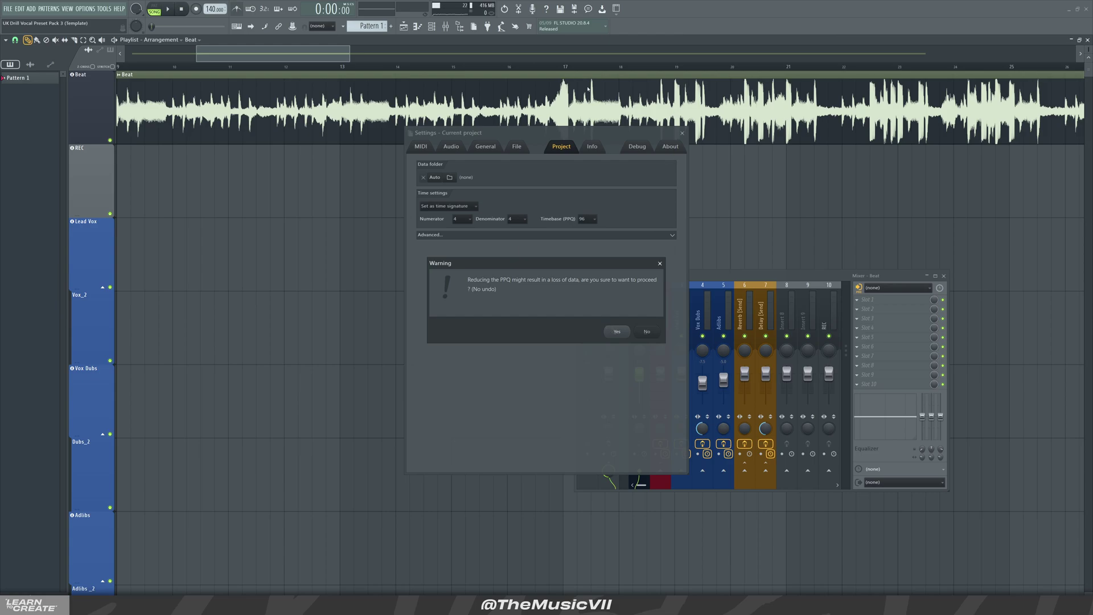
pyautogui.click(661, 263)
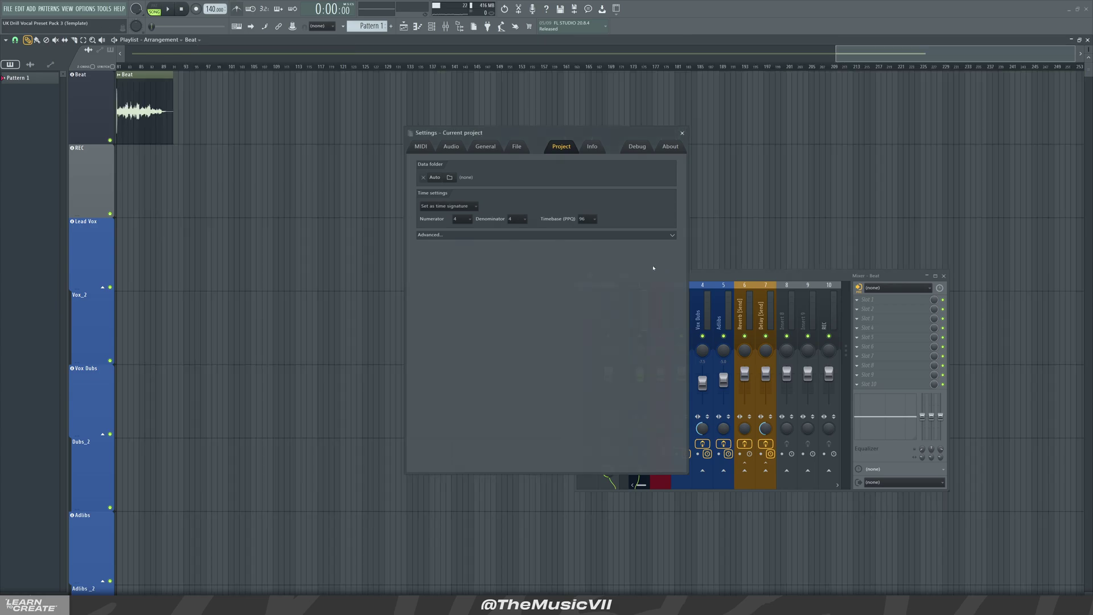
# - Lower the project's timebase (PPQ) to 24, accept the reduction and close the settings
pyautogui.click(588, 222)
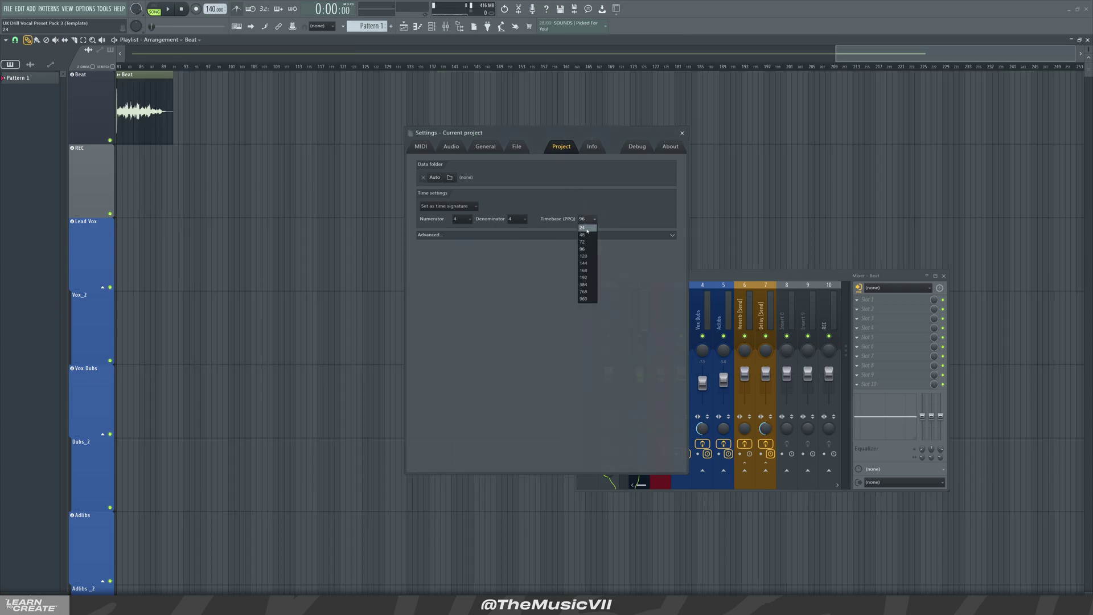
pyautogui.click(587, 229)
pyautogui.click(627, 336)
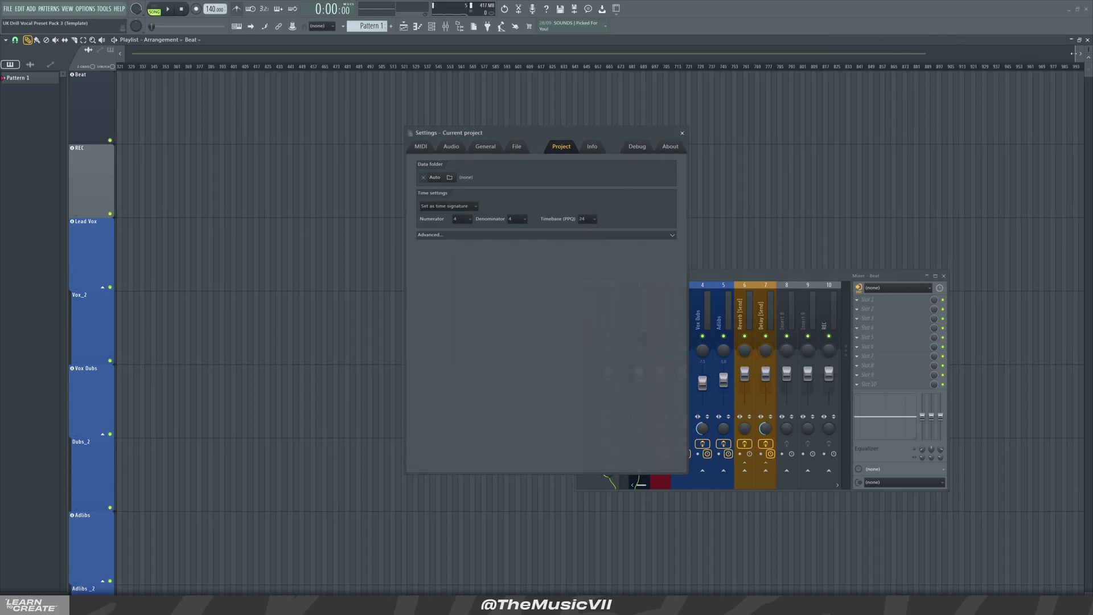
pyautogui.moveTo(1074, 54); pyautogui.dragTo(461, 53)
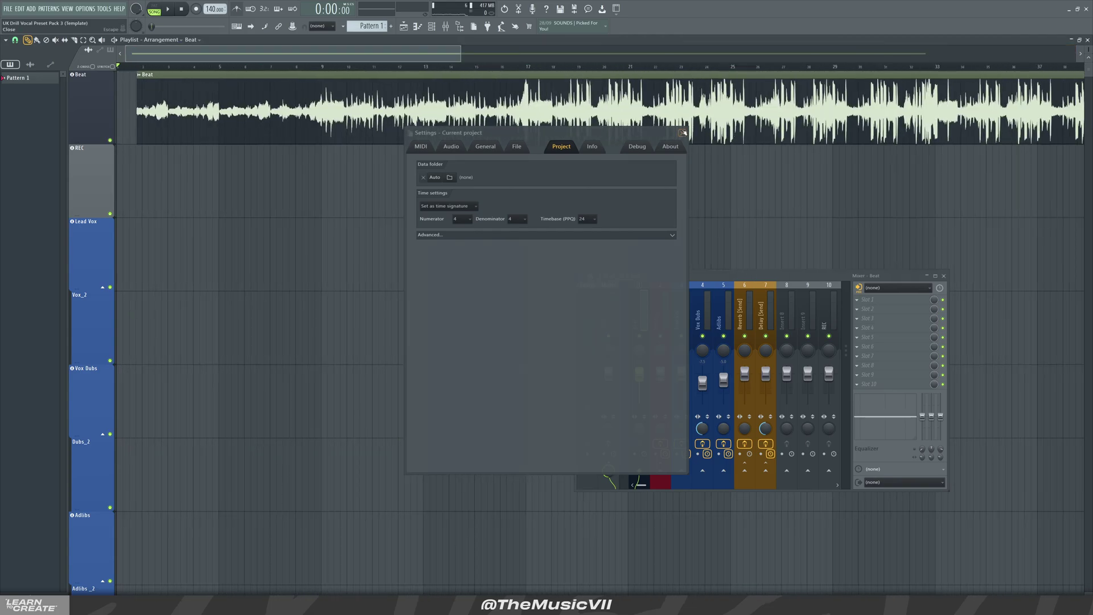
pyautogui.click(682, 132)
# - Play the Beat from just before bar 17 and examine how its drop sits against the bar line
pyautogui.scroll(5, 423, 58)
pyautogui.click(435, 66)
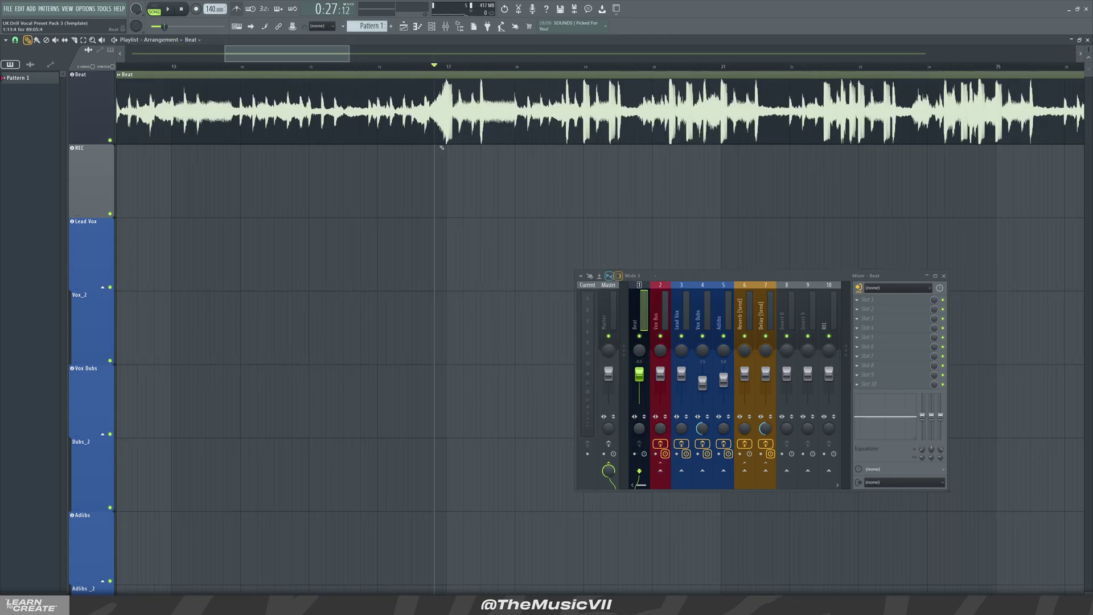
pyautogui.scroll(3, 436, 65)
pyautogui.press('space')
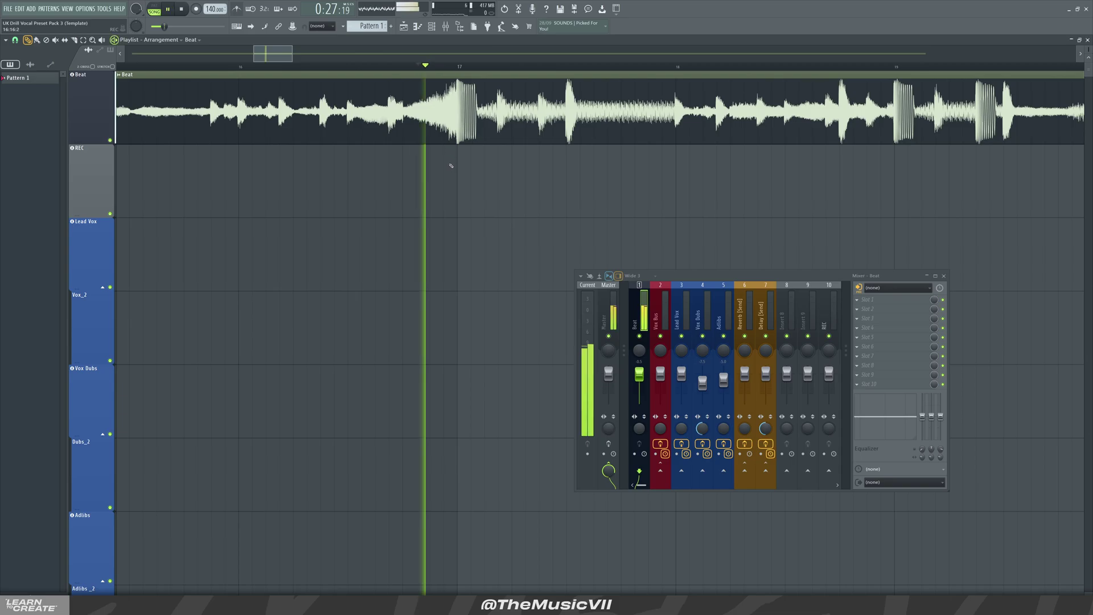
pyautogui.scroll(-5, 444, 181)
pyautogui.press('space')
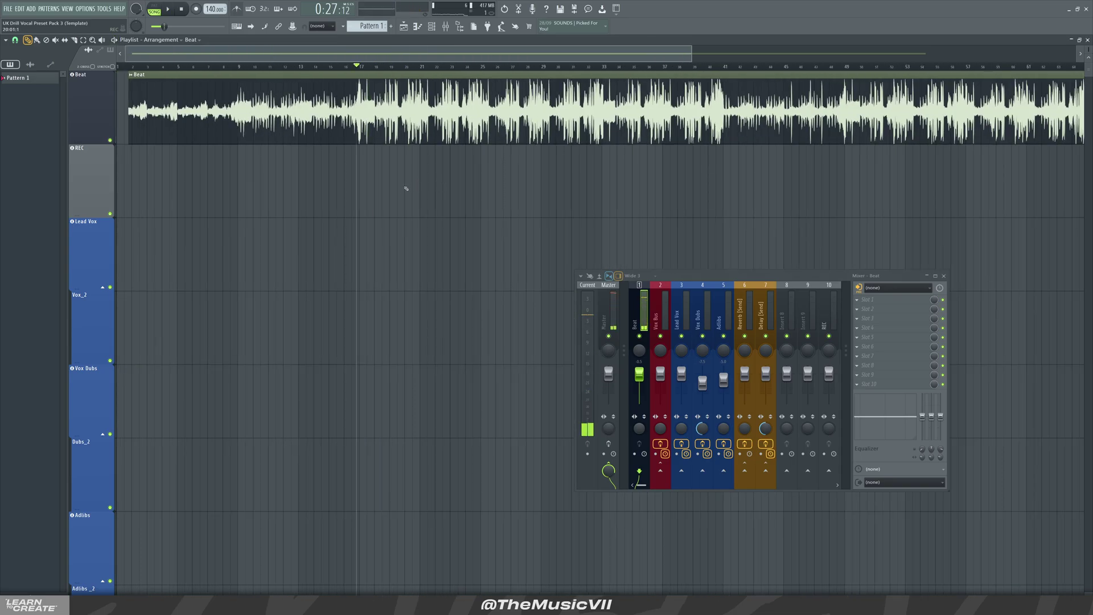
pyautogui.scroll(5, 354, 185)
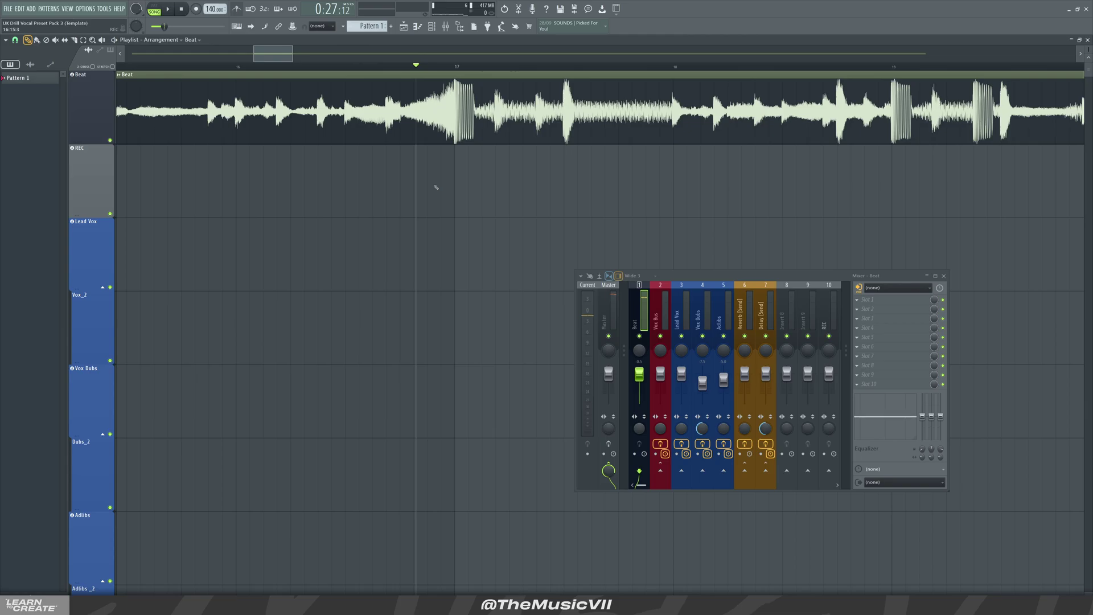
pyautogui.scroll(-5, 420, 193)
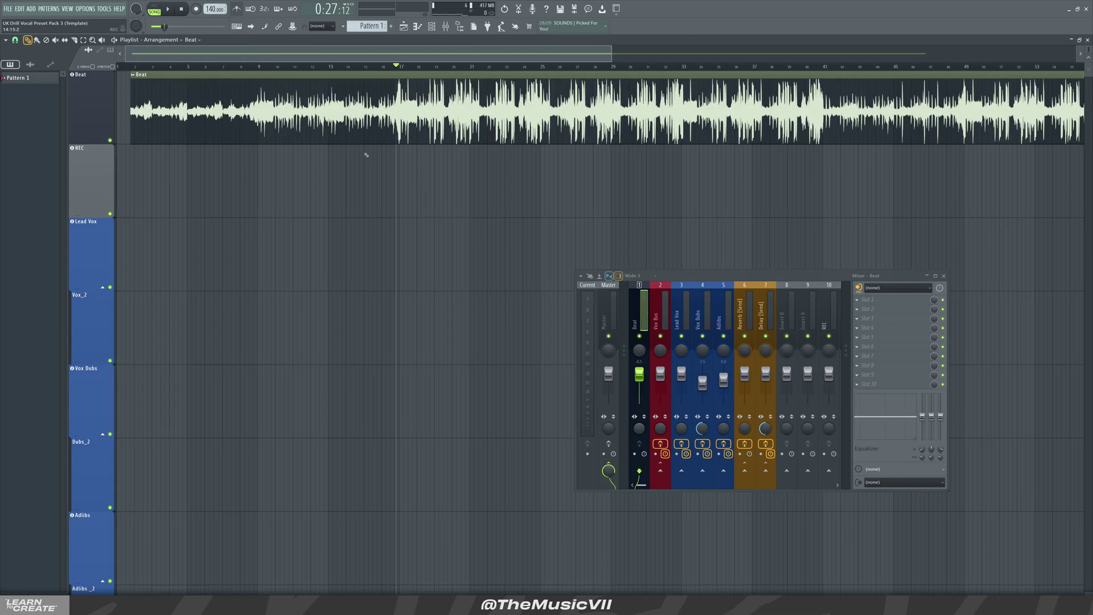
pyautogui.scroll(5, 366, 155)
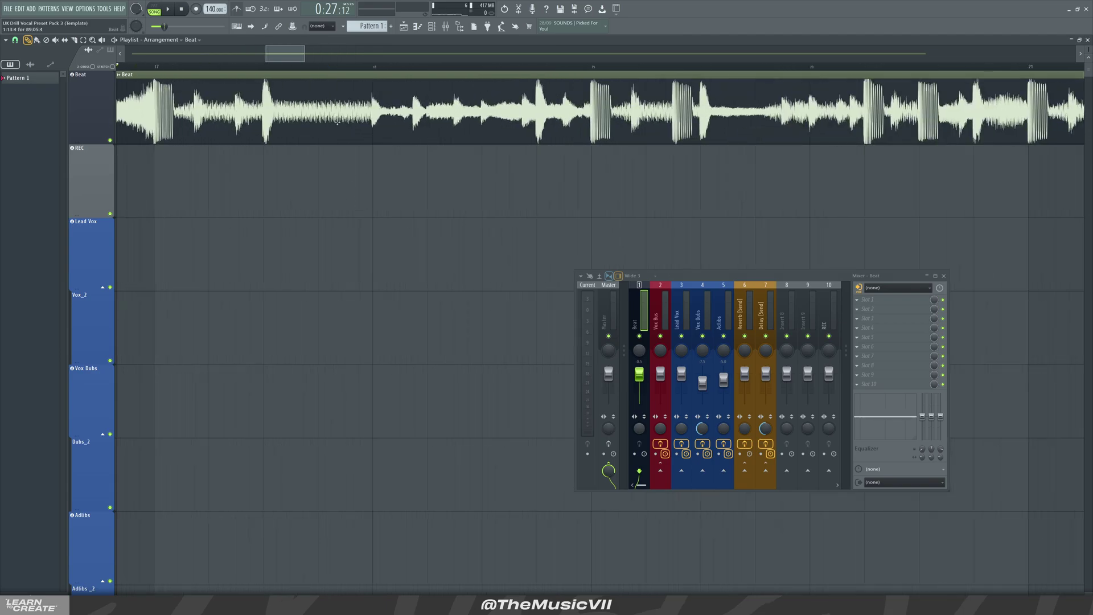
pyautogui.moveTo(299, 53); pyautogui.dragTo(288, 52)
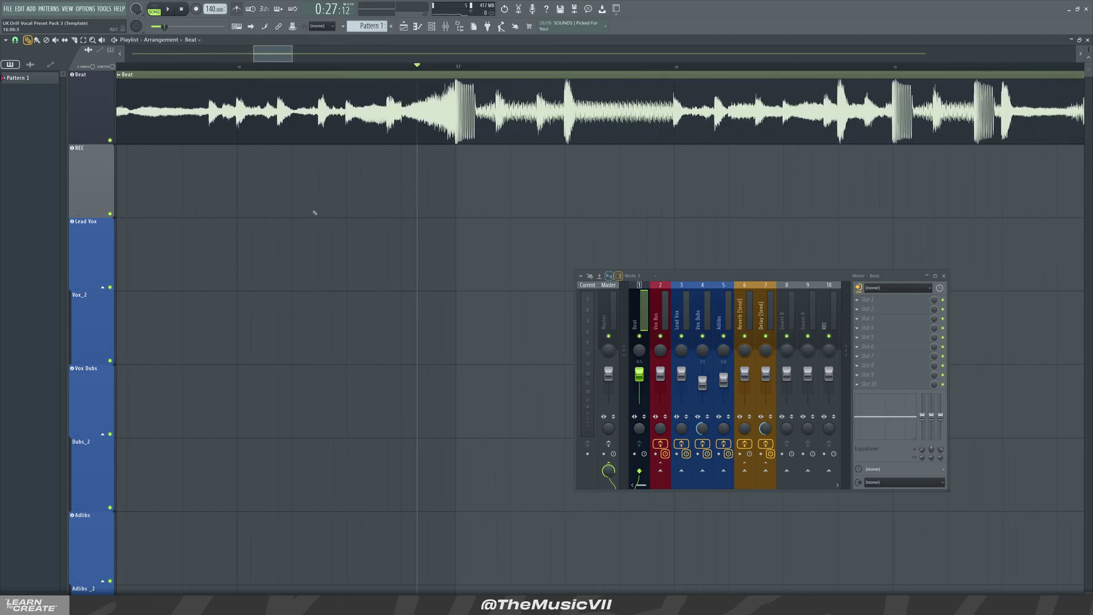
pyautogui.scroll(-3, 286, 183)
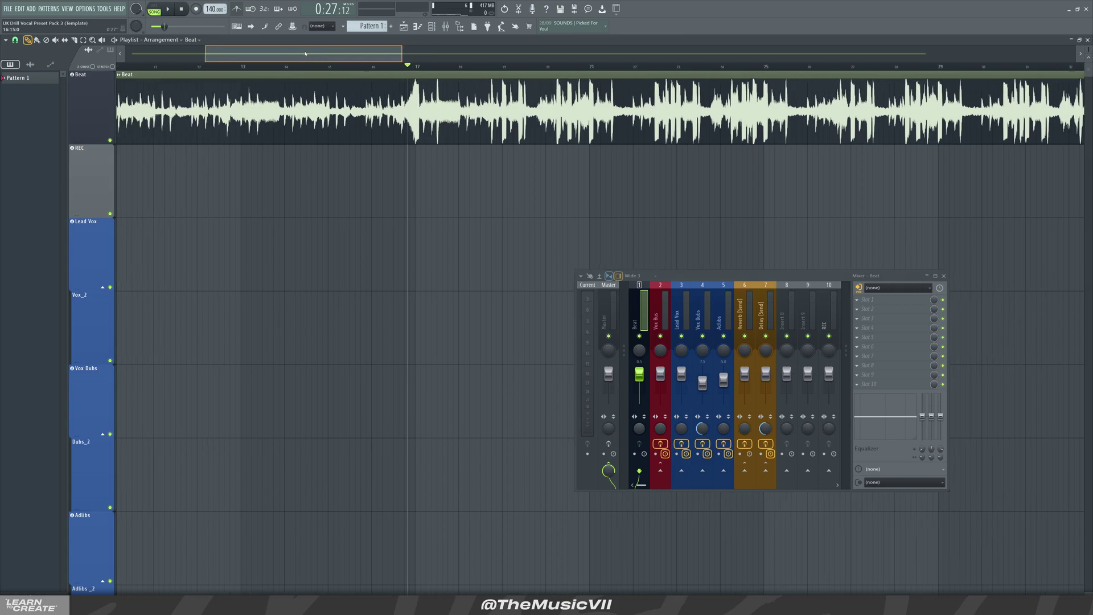
pyautogui.moveTo(306, 53); pyautogui.dragTo(304, 53)
# - Set the project's timebase (PPQ) to 960 and place the playhead just before bar 17
pyautogui.click(85, 9)
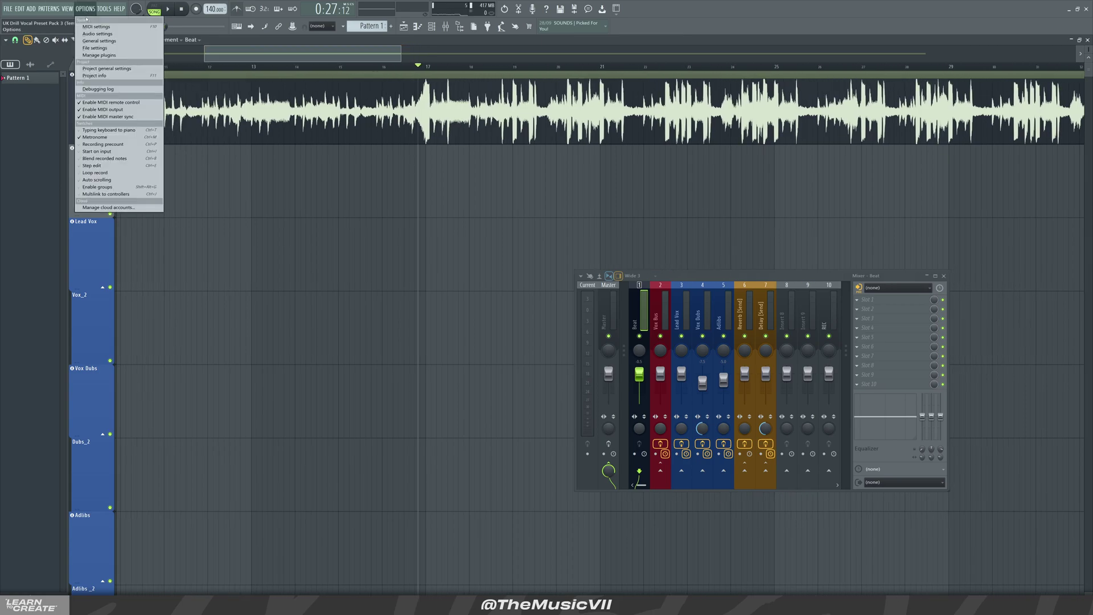
pyautogui.click(98, 34)
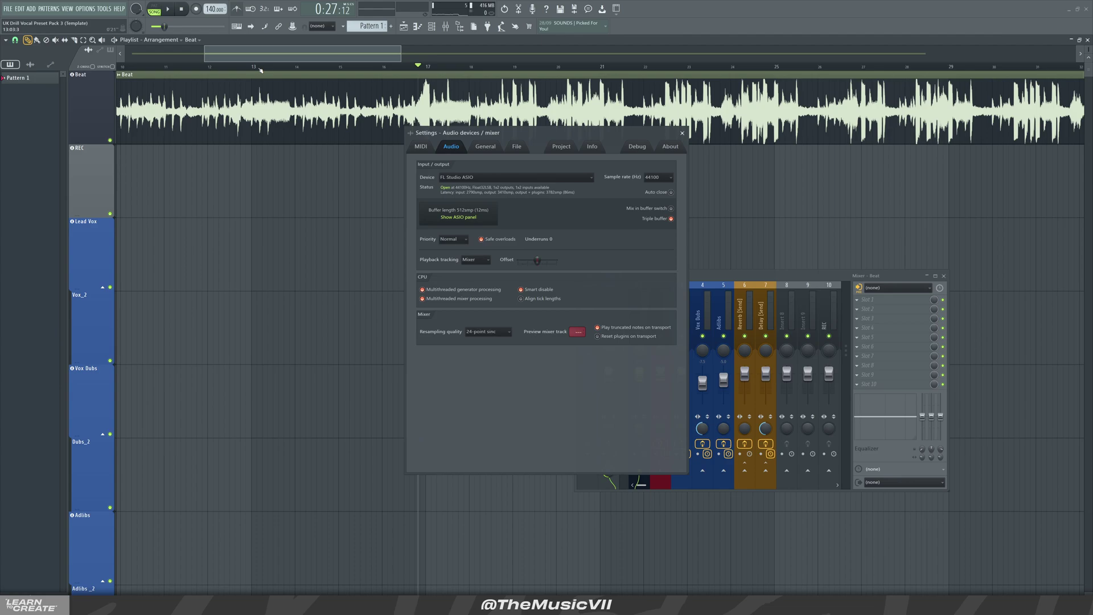
pyautogui.click(567, 146)
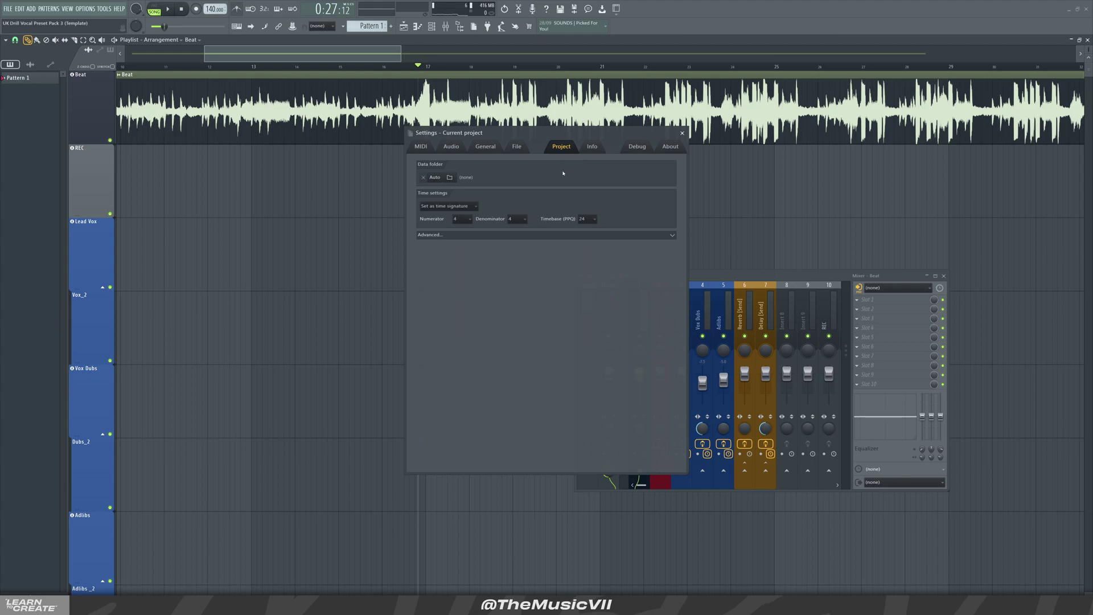
pyautogui.click(590, 220)
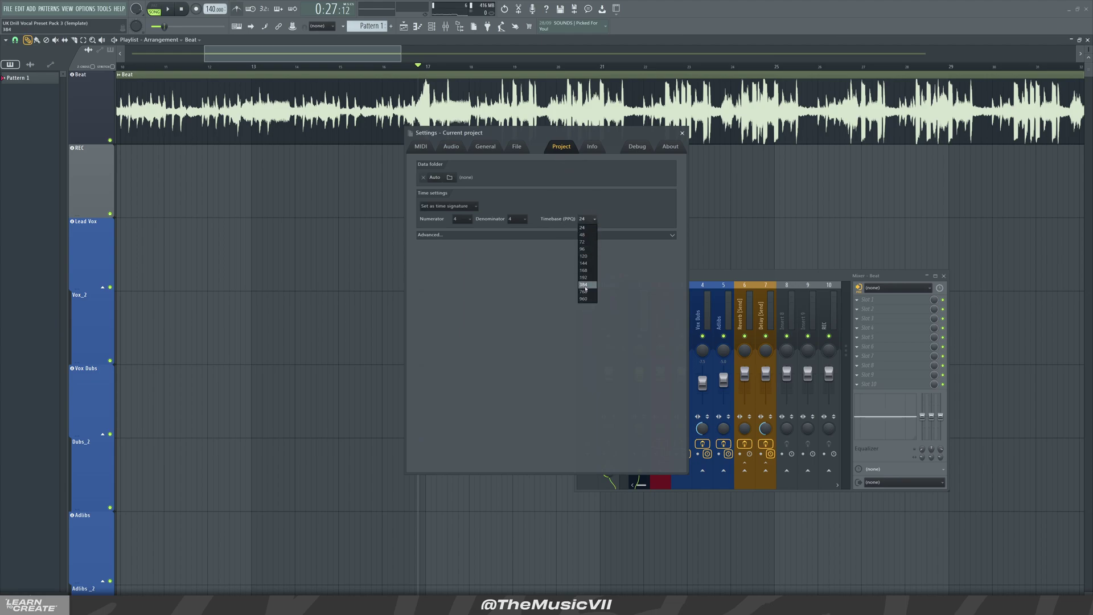
pyautogui.click(586, 228)
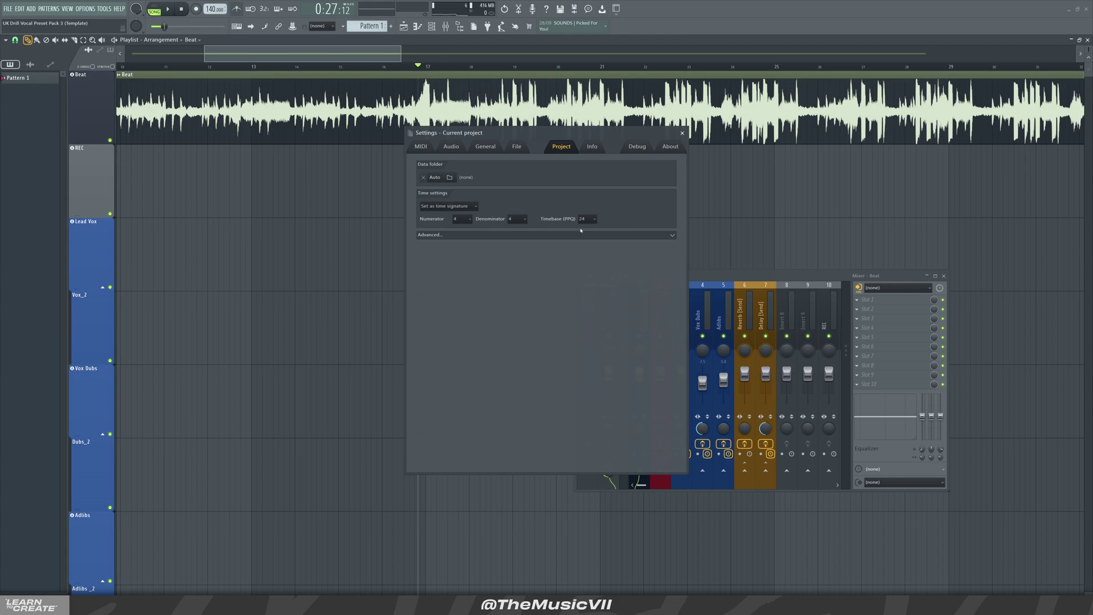
pyautogui.click(586, 219)
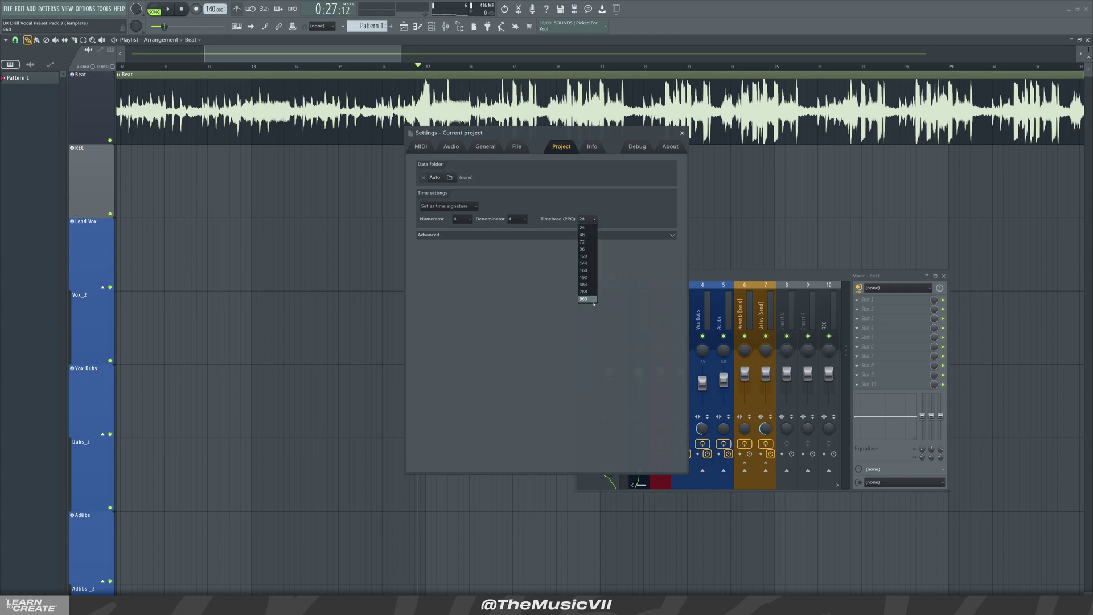
pyautogui.click(587, 299)
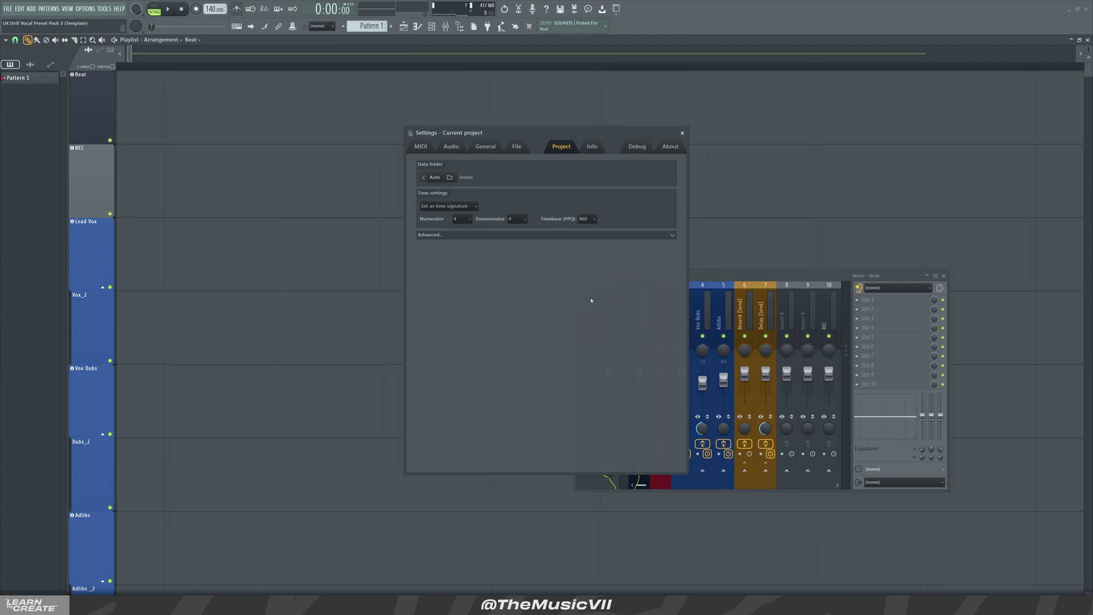
pyautogui.click(682, 133)
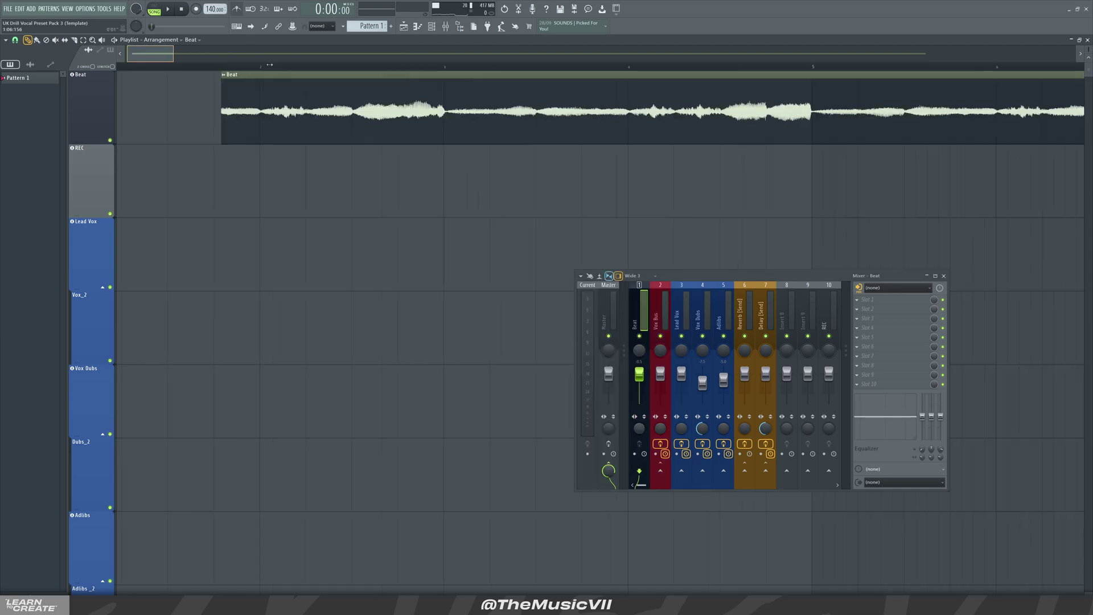
pyautogui.click(478, 69)
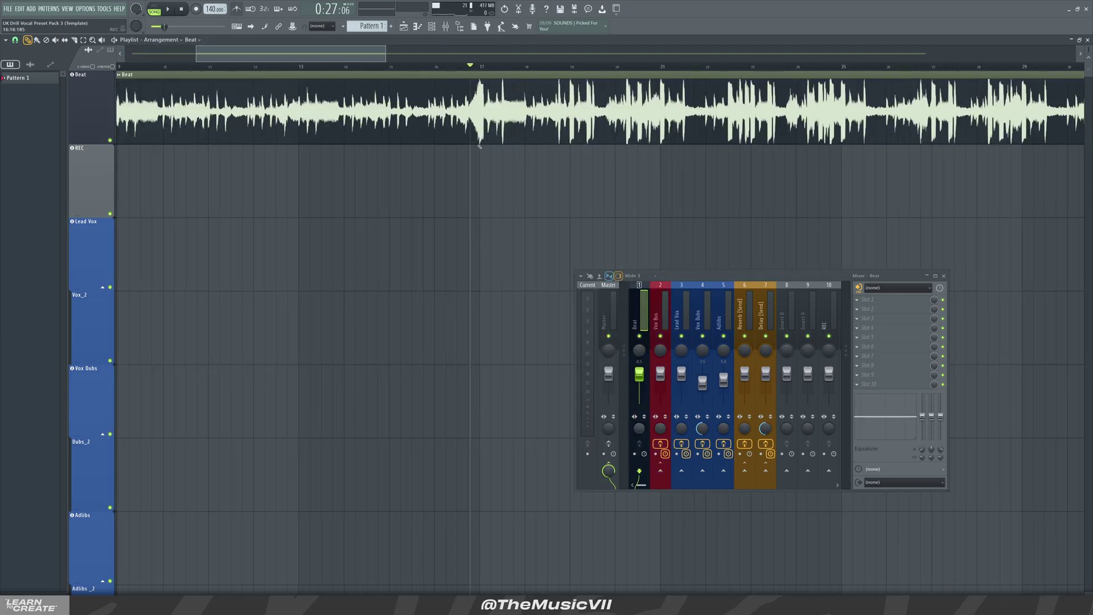
# - Place the playhead precisely just ahead of the drop's first transient in the Beat clip, slightly before bar 17
pyautogui.scroll(6, 478, 68)
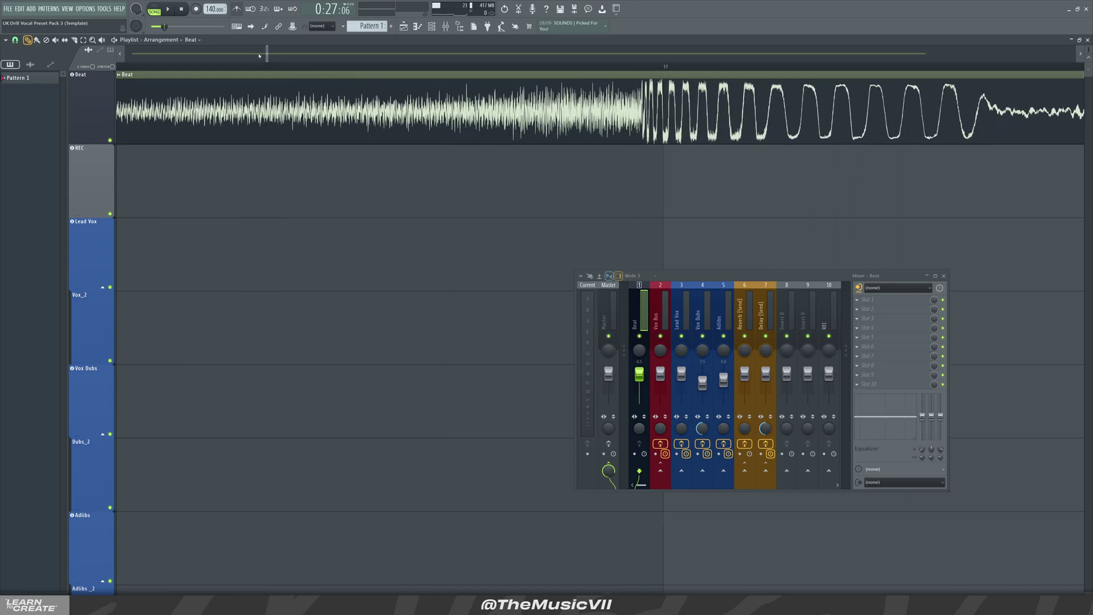
pyautogui.moveTo(266, 54); pyautogui.dragTo(268, 54)
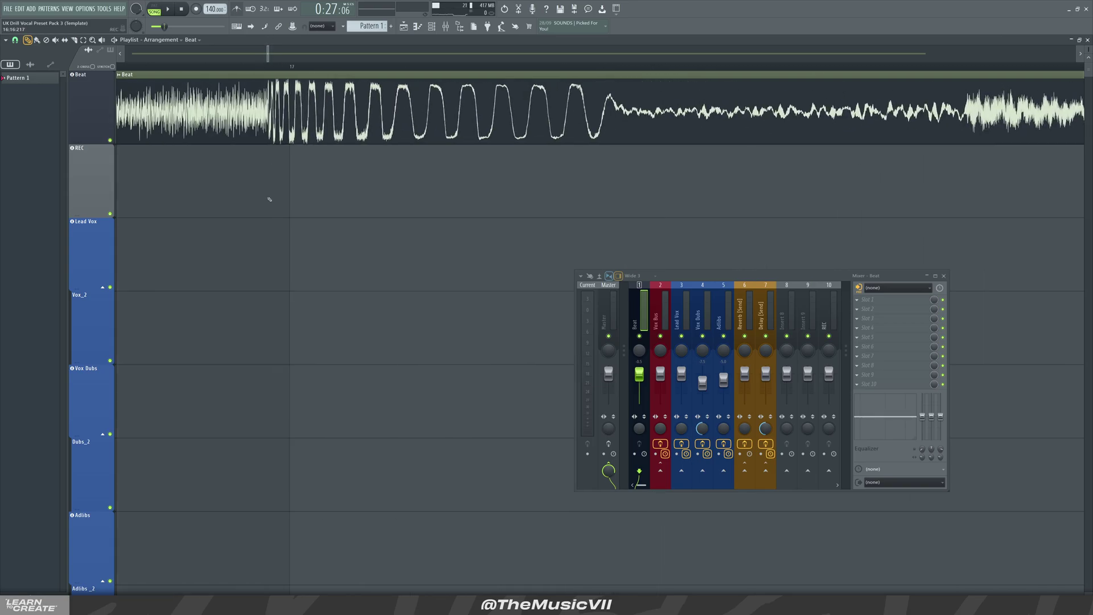
pyautogui.scroll(3, 269, 186)
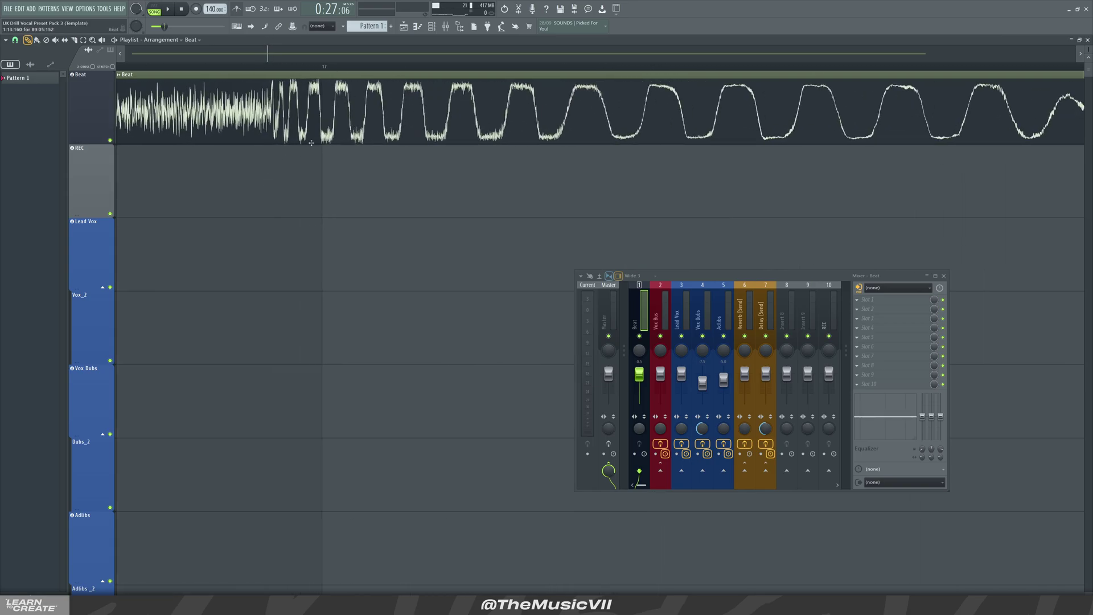
pyautogui.scroll(-3, 279, 192)
pyautogui.scroll(-2, 267, 197)
pyautogui.scroll(5, 263, 194)
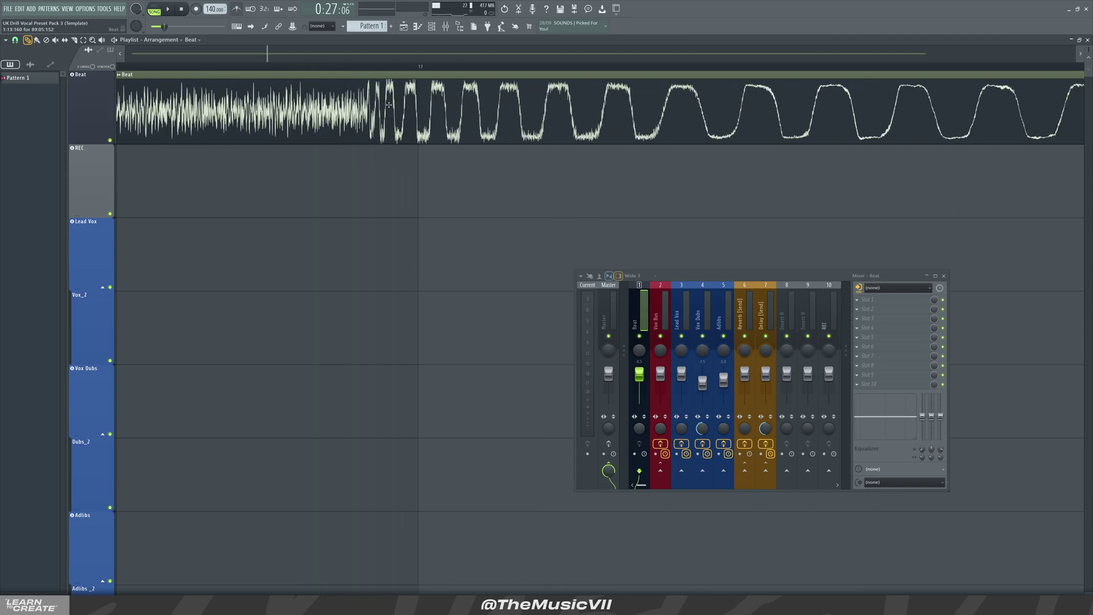
pyautogui.moveTo(367, 67); pyautogui.dragTo(354, 77)
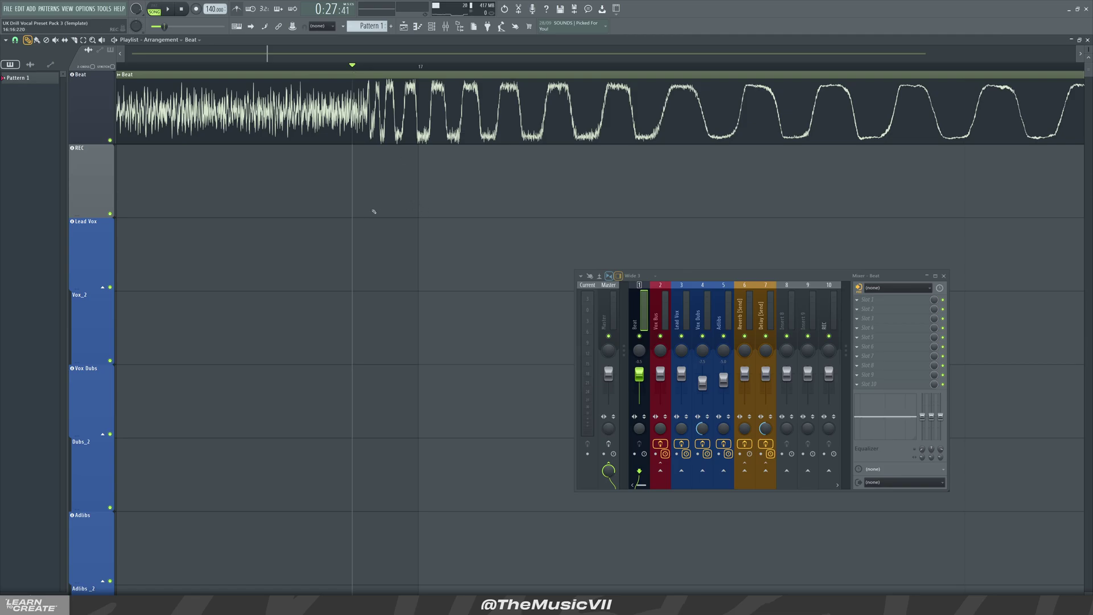
pyautogui.scroll(-10, 351, 204)
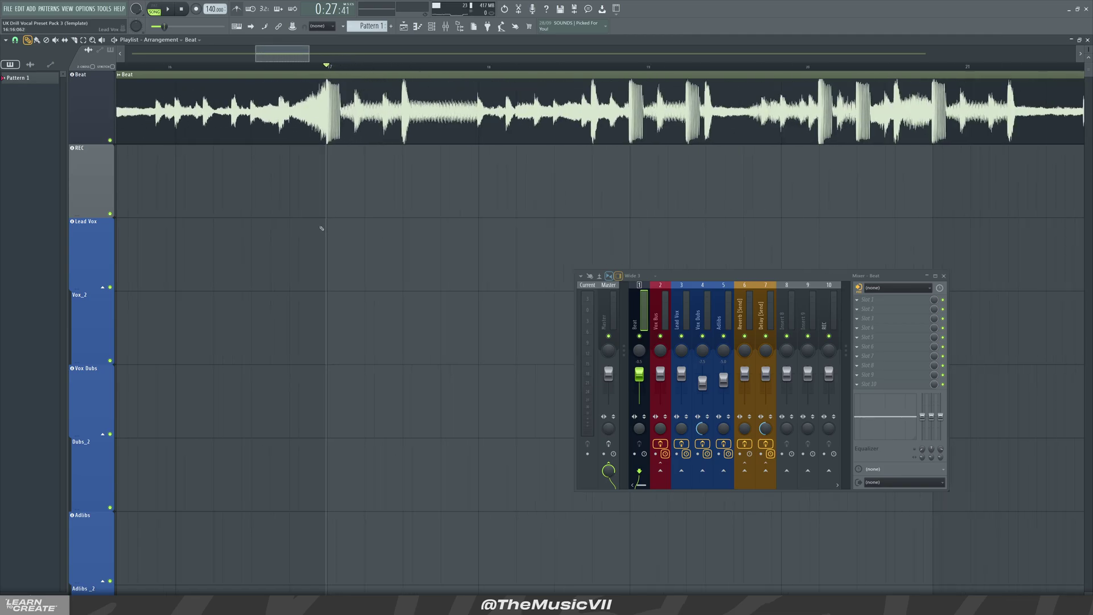
pyautogui.scroll(-6, 316, 226)
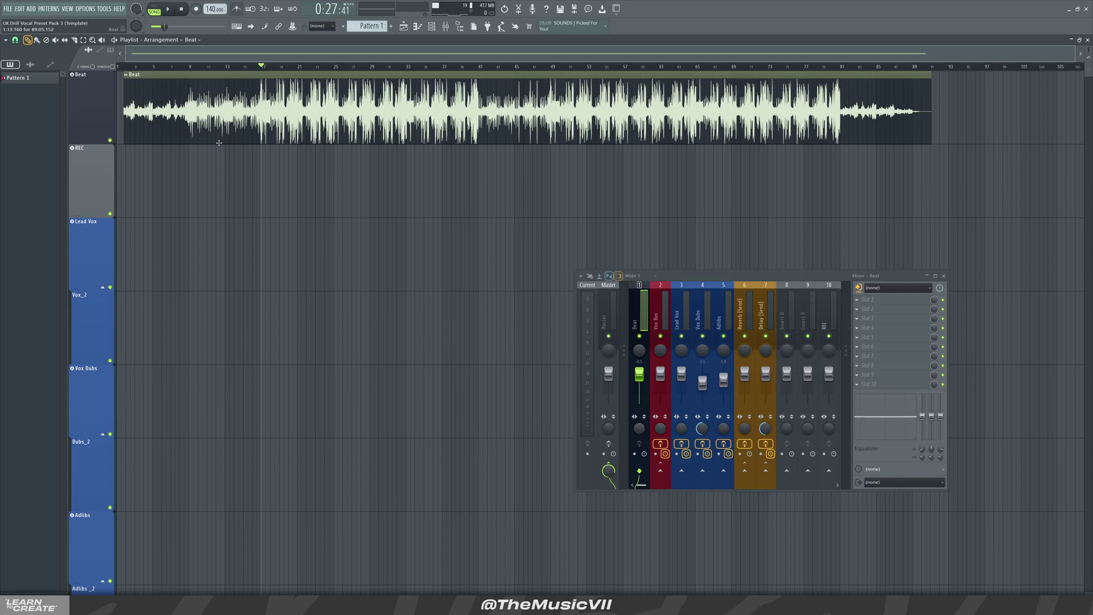
# - Check the available timebase (PPQ) values in the project's general settings, and play the Beat briefly from just before the drop
pyautogui.click(85, 9)
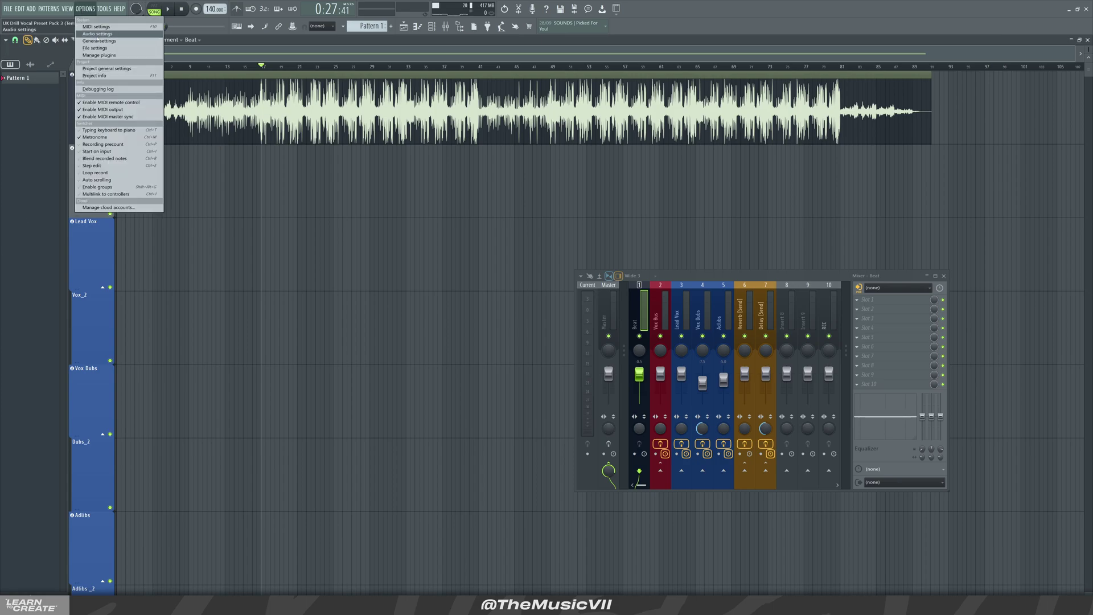
pyautogui.click(107, 68)
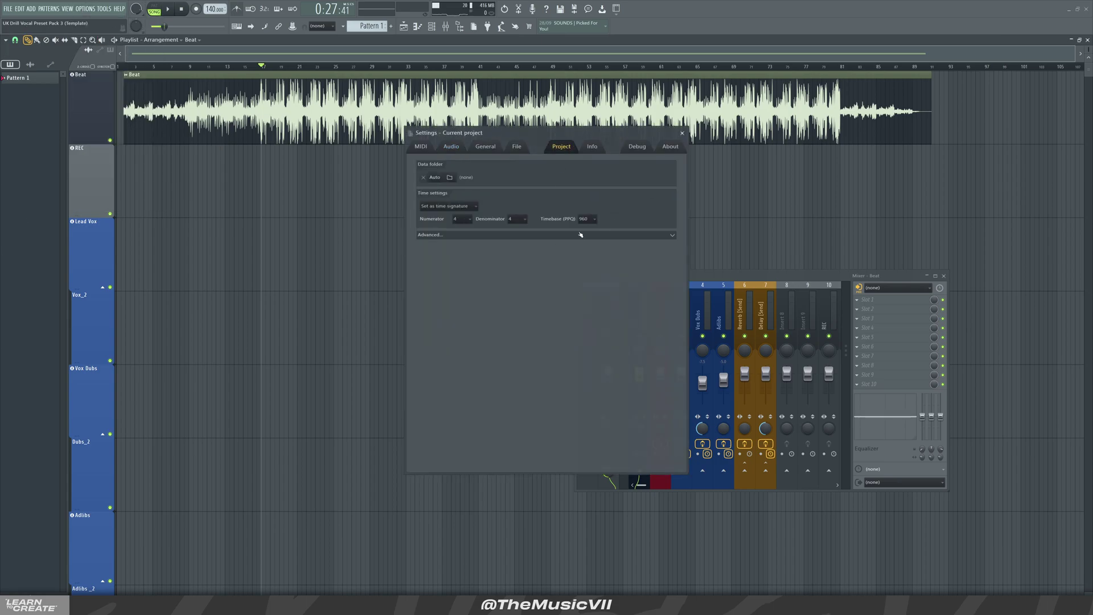
pyautogui.click(586, 219)
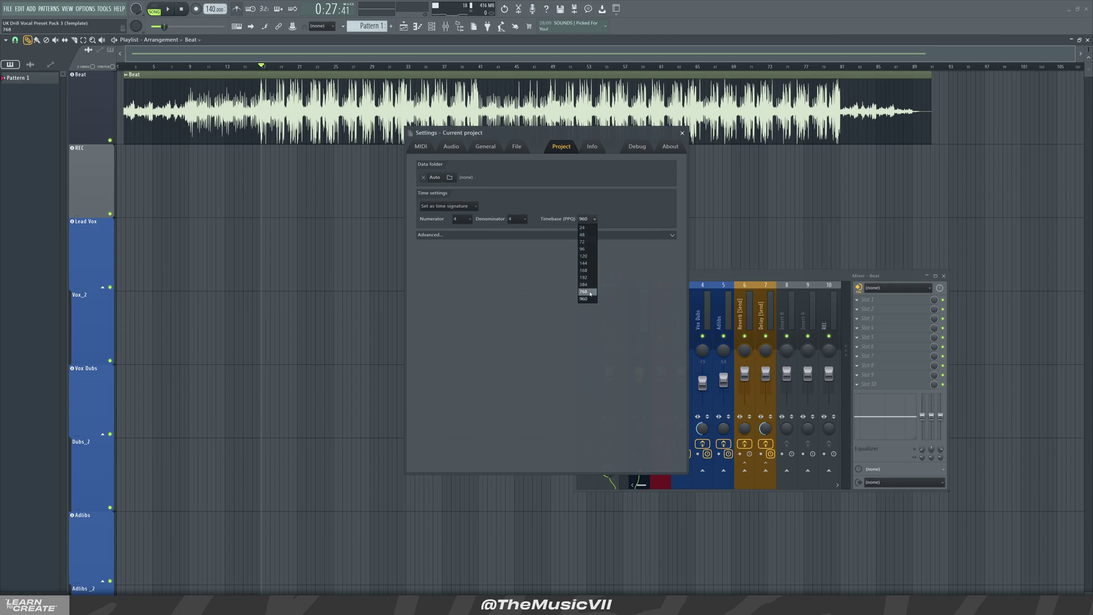
pyautogui.click(615, 250)
pyautogui.click(683, 133)
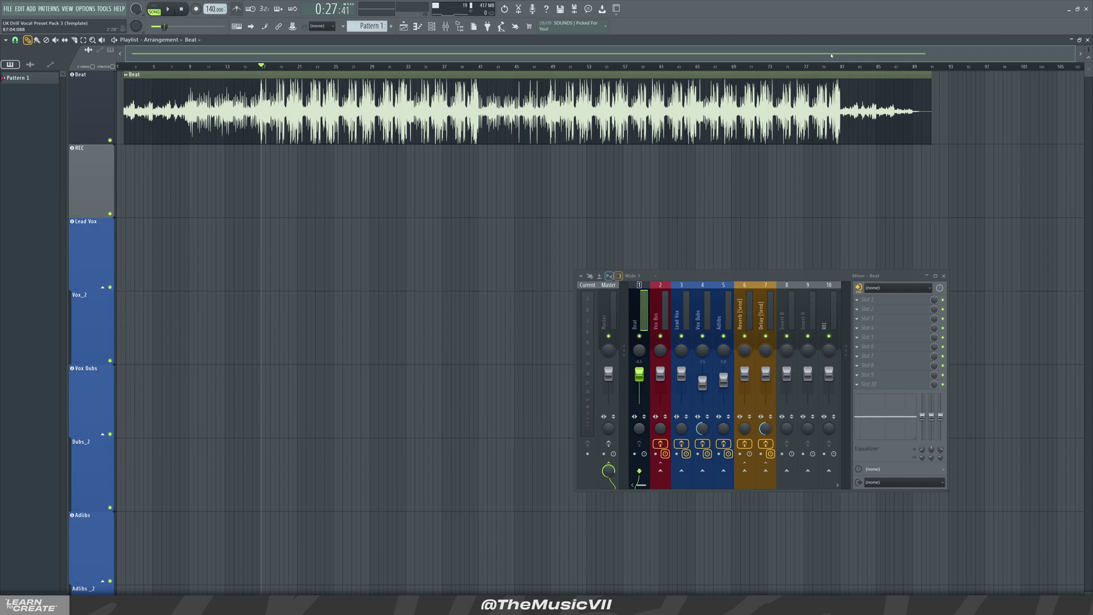
pyautogui.press('space')
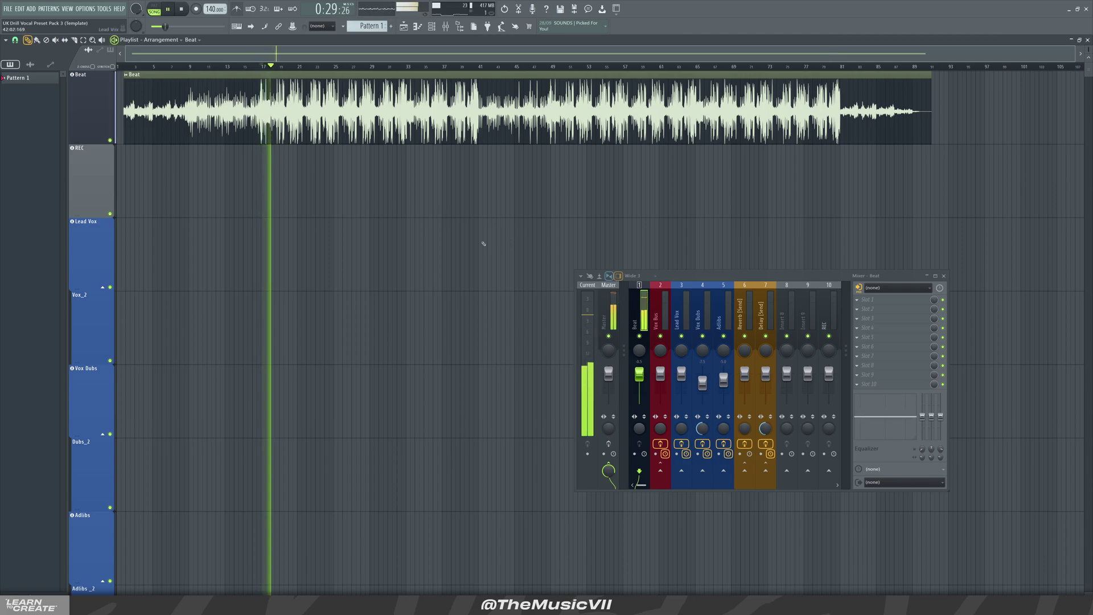
pyautogui.press('space')
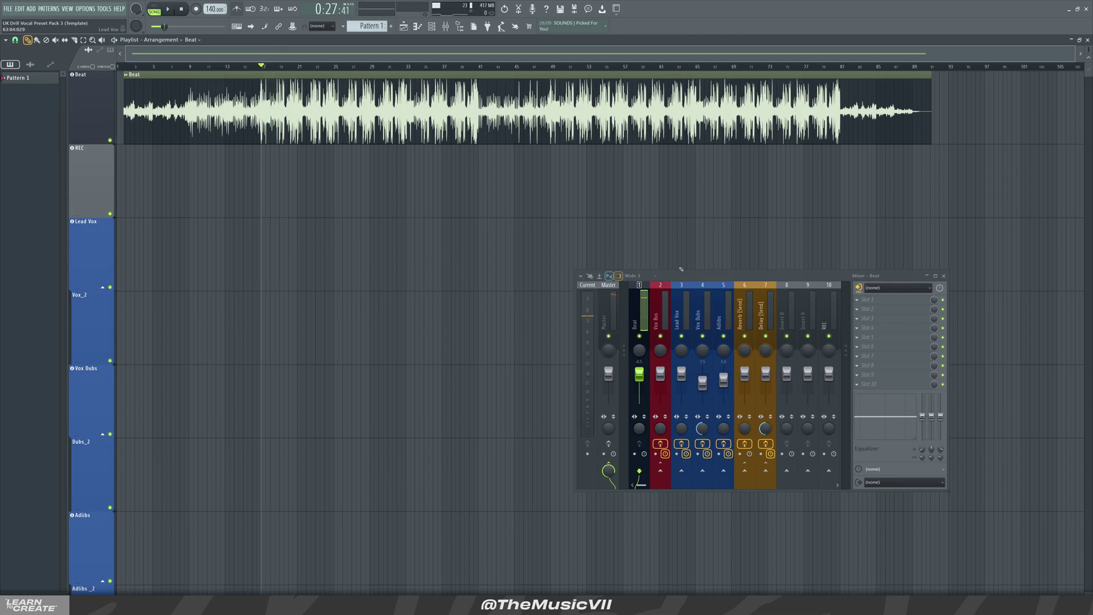
# - Reduce the height of the playlist tracks to fit all vocal tracks in view and move the mixer window closer to them
pyautogui.scroll(-2, 684, 256)
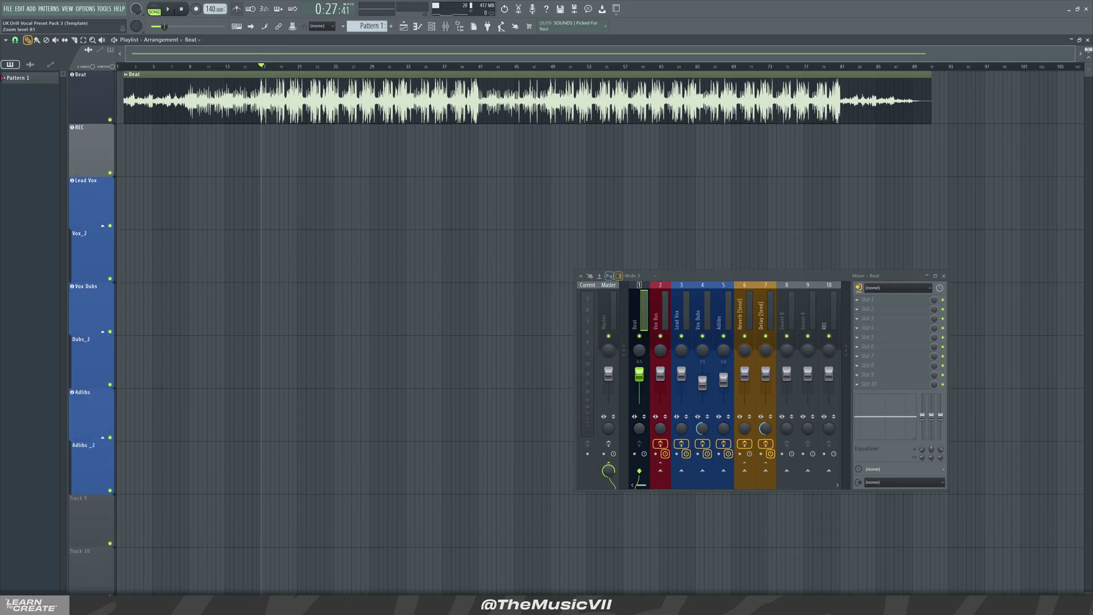
pyautogui.scroll(-1, 399, 285)
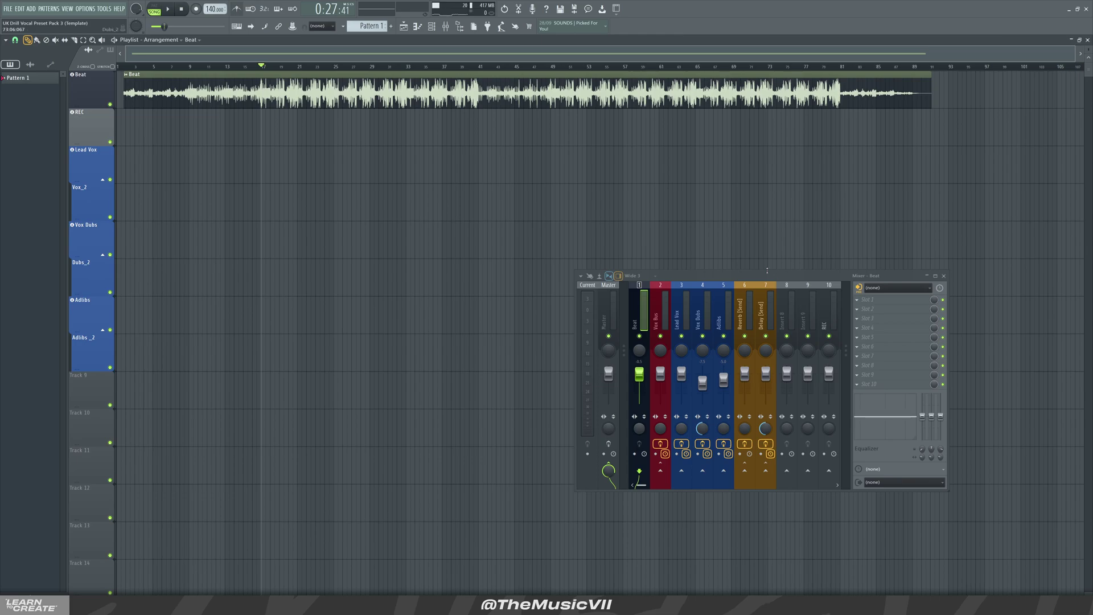
pyautogui.moveTo(756, 275); pyautogui.dragTo(658, 185)
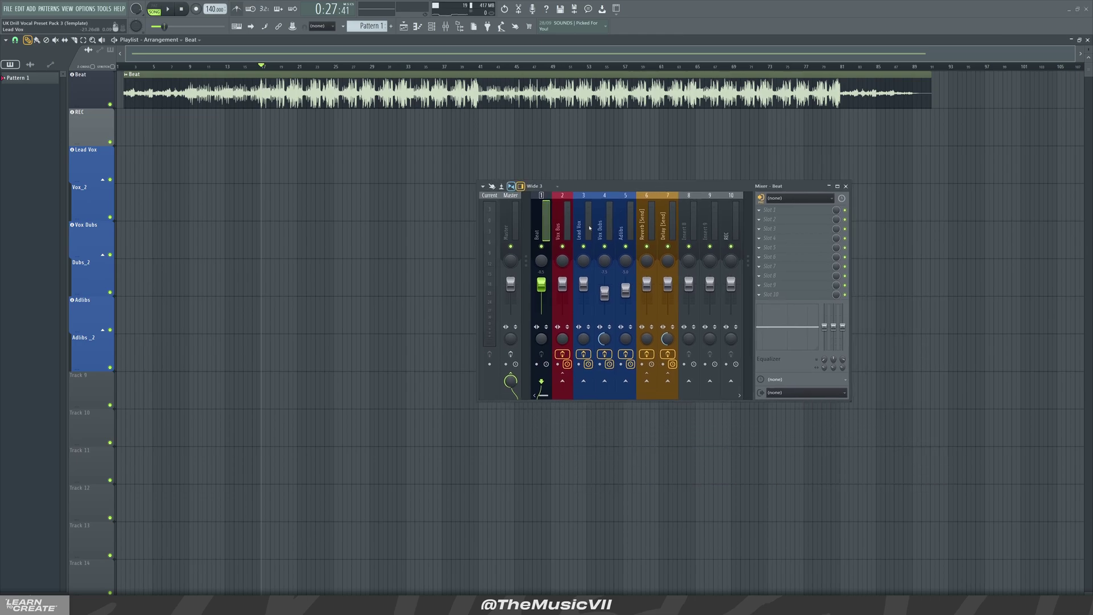
# - Inspect the effects and routing of the Lead Vox, Vox Dubs, Adlibs, Vox Bus and Beat mixer tracks, ending with REC selected
pyautogui.click(586, 222)
pyautogui.click(614, 223)
pyautogui.click(621, 225)
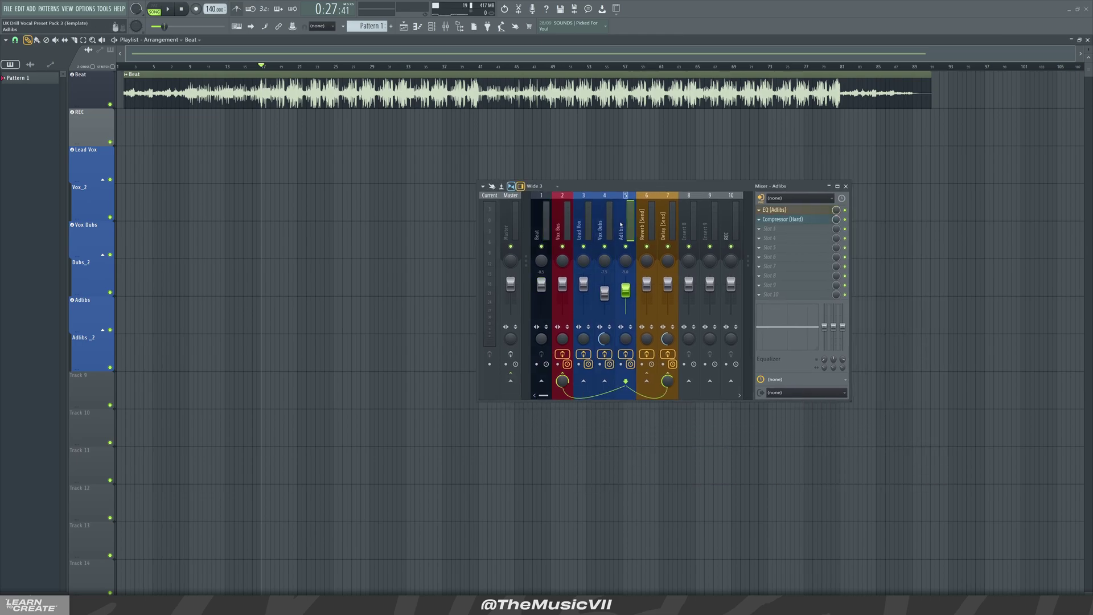
pyautogui.click(588, 221)
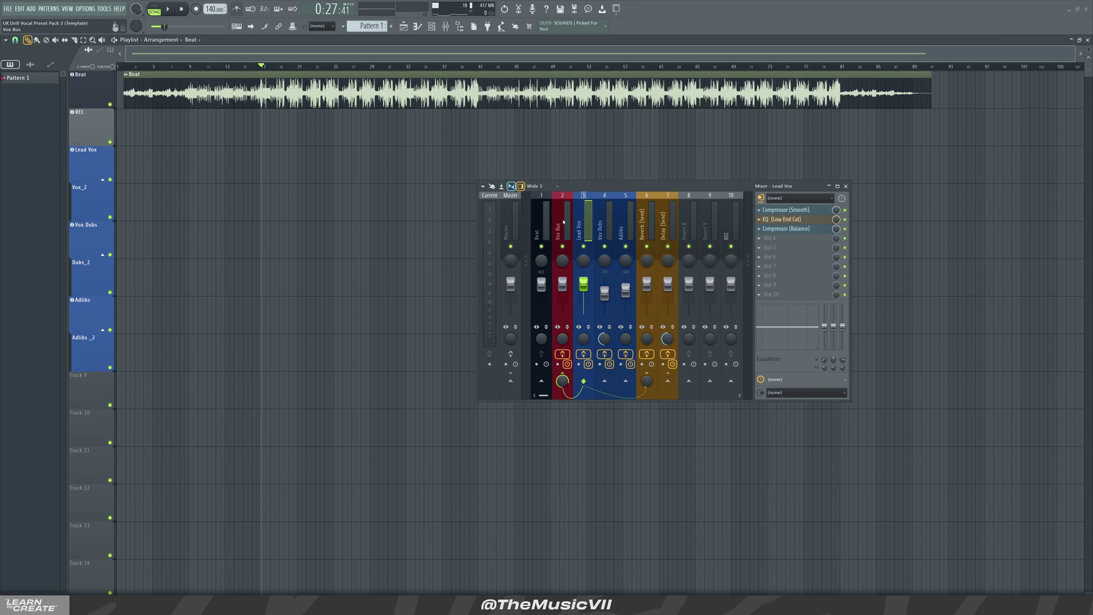
pyautogui.click(563, 222)
pyautogui.click(555, 222)
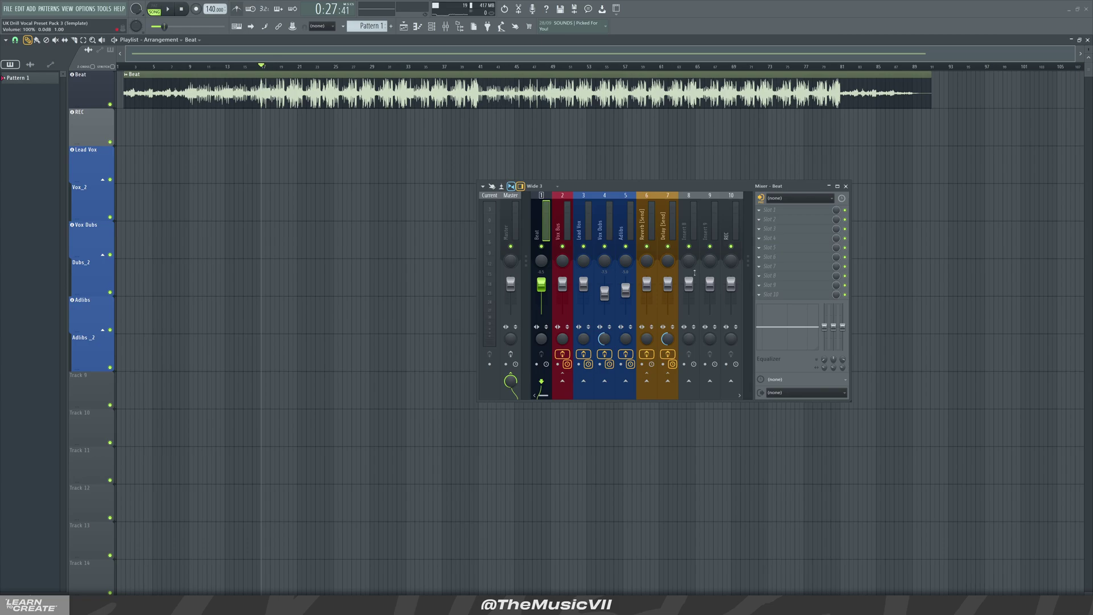
pyautogui.click(727, 229)
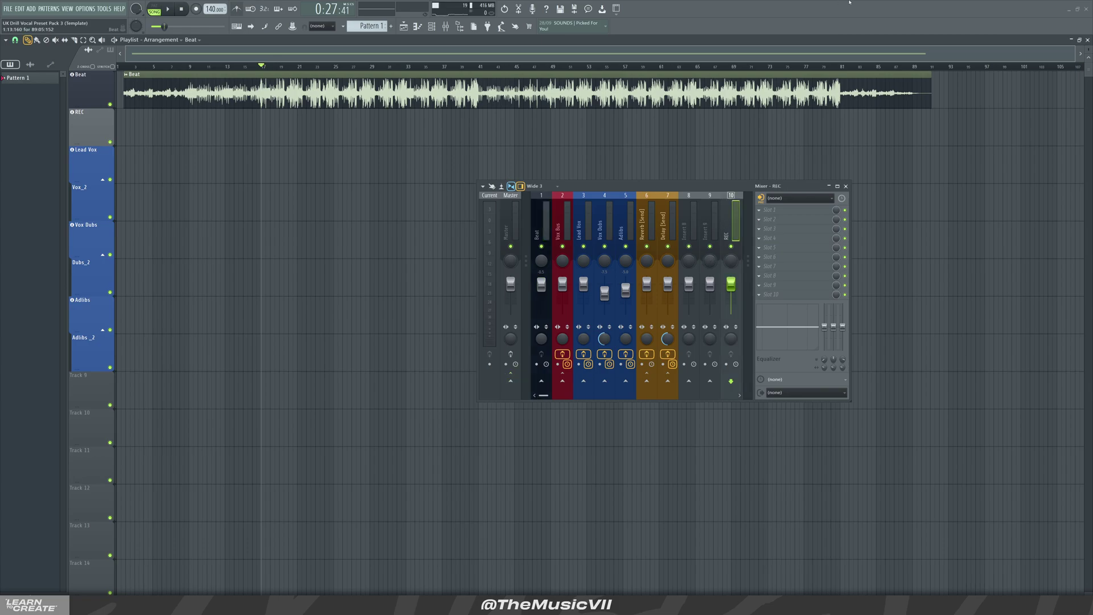